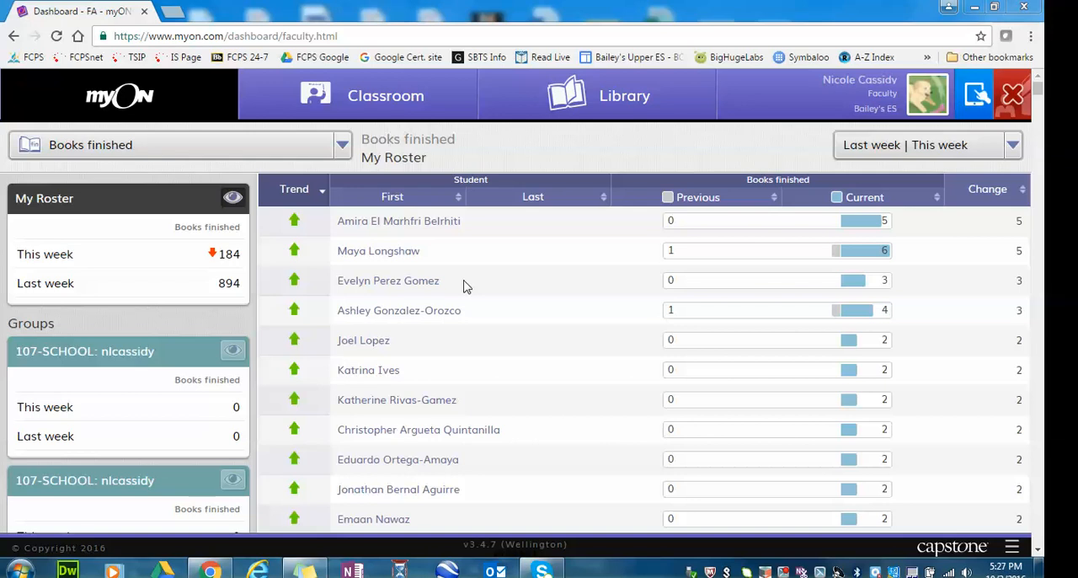
# Open the classroom's projects and look through the active and inactive ones.
pyautogui.click(421, 97)
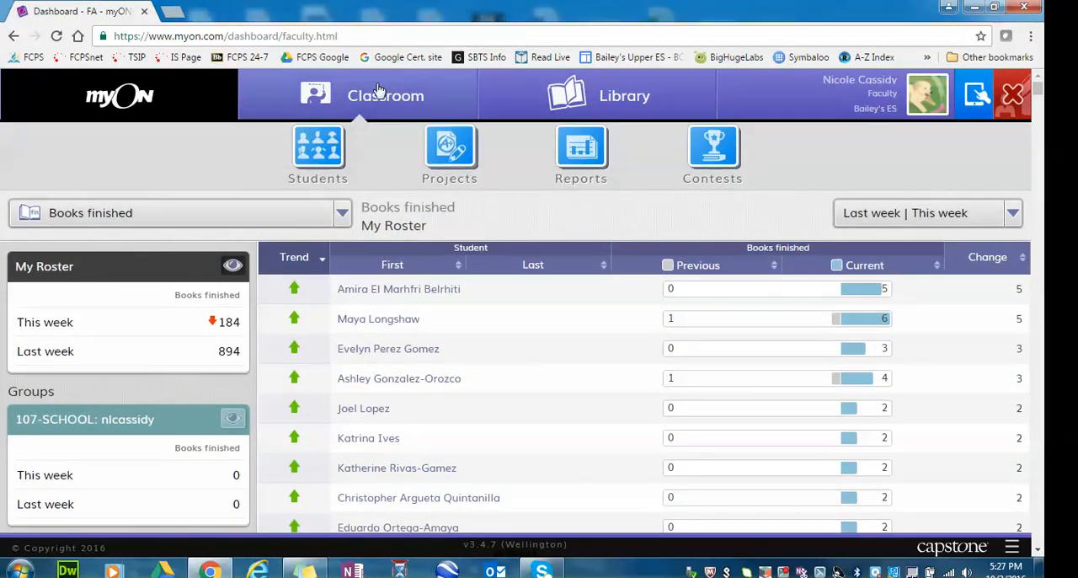
pyautogui.click(434, 156)
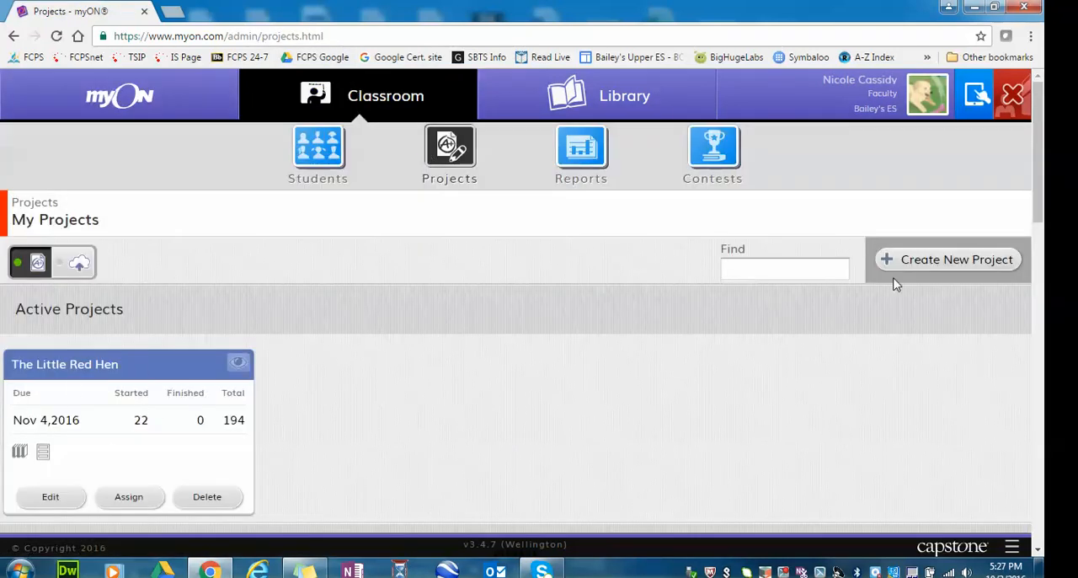
pyautogui.scroll(-2, 392, 438)
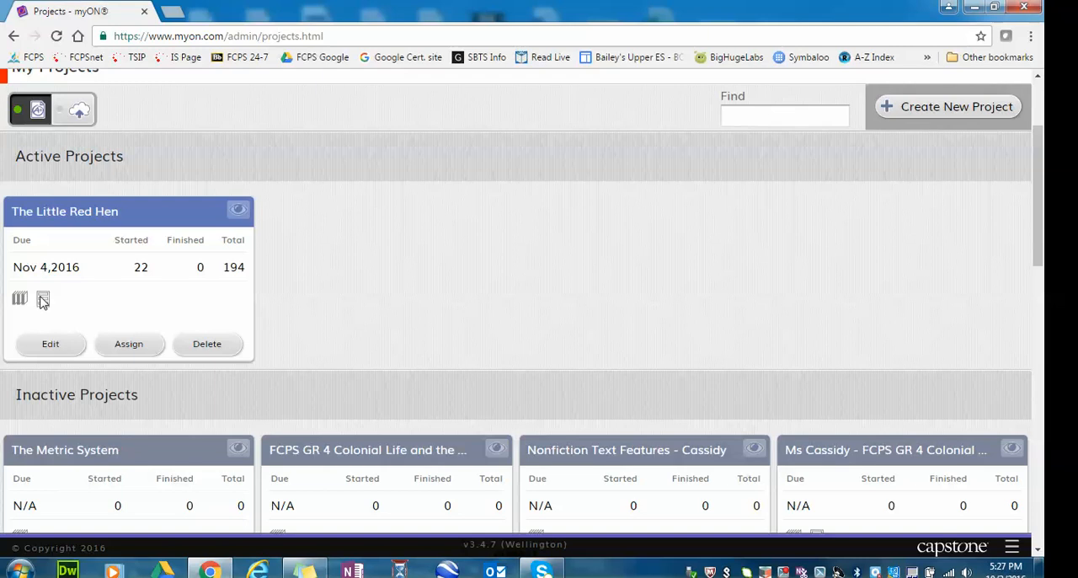
pyautogui.scroll(-2, 524, 291)
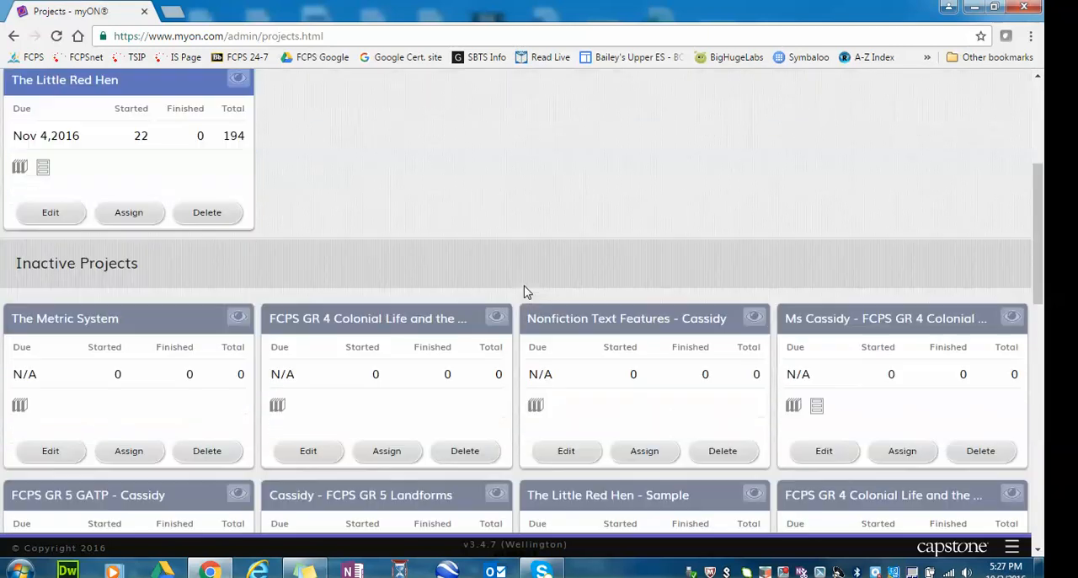
pyautogui.scroll(-1, 524, 291)
pyautogui.scroll(-1, 524, 291)
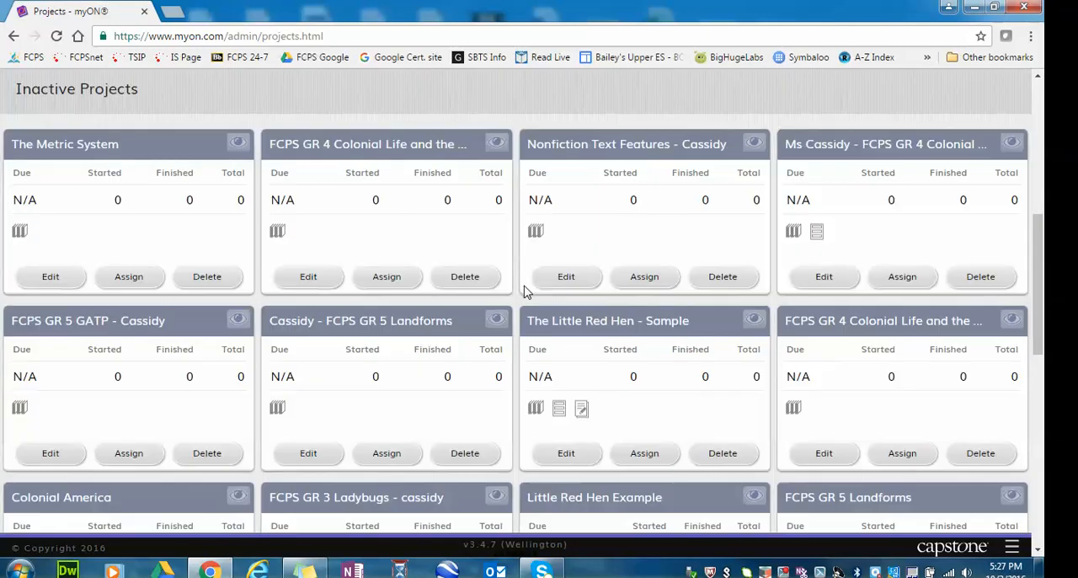
pyautogui.scroll(-6, 524, 291)
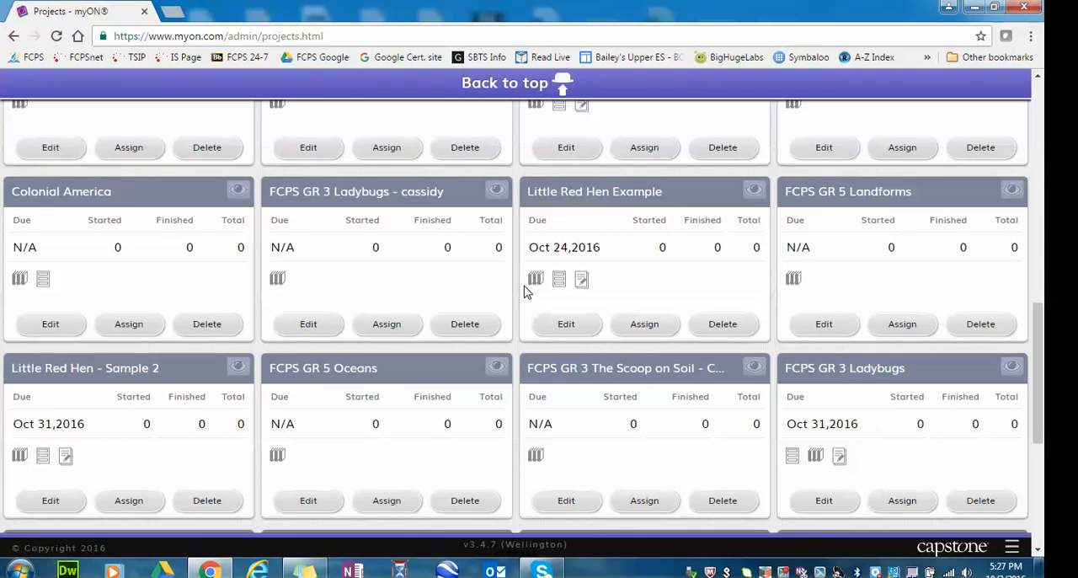
pyautogui.scroll(-1, 524, 292)
pyautogui.scroll(5, 498, 457)
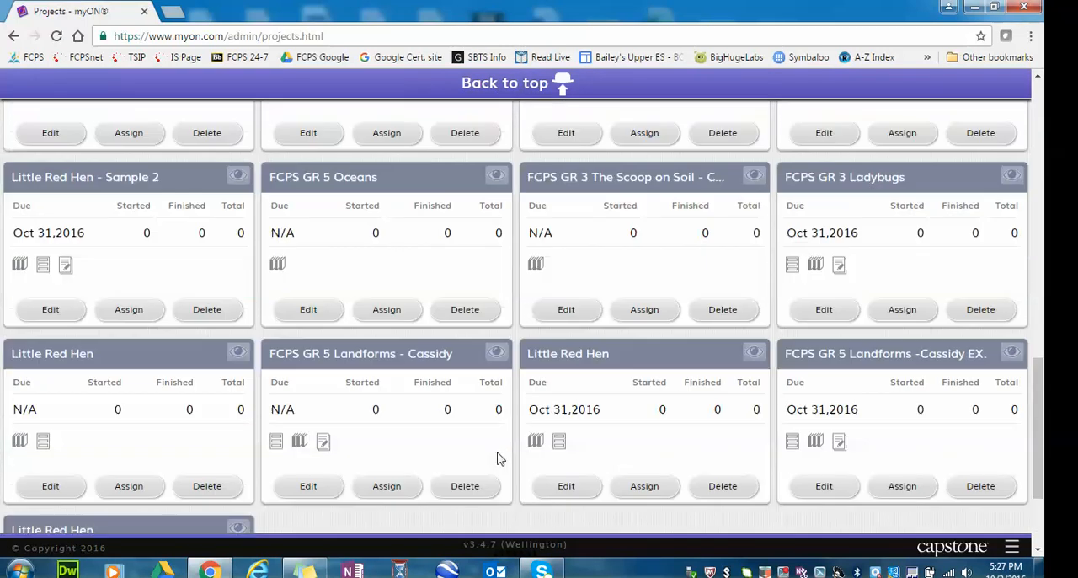
pyautogui.scroll(6, 505, 465)
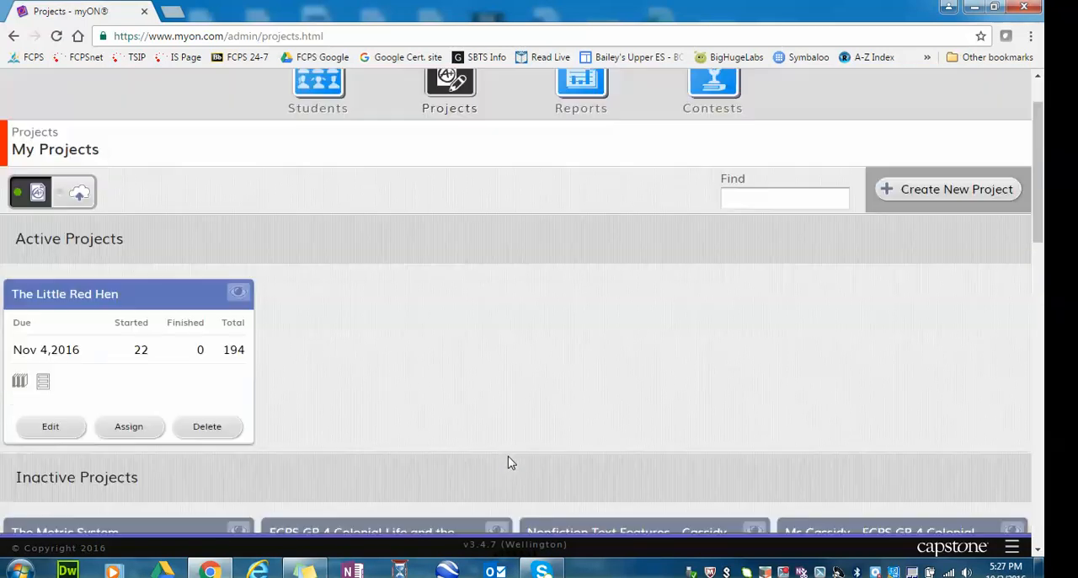
pyautogui.scroll(-4, 508, 462)
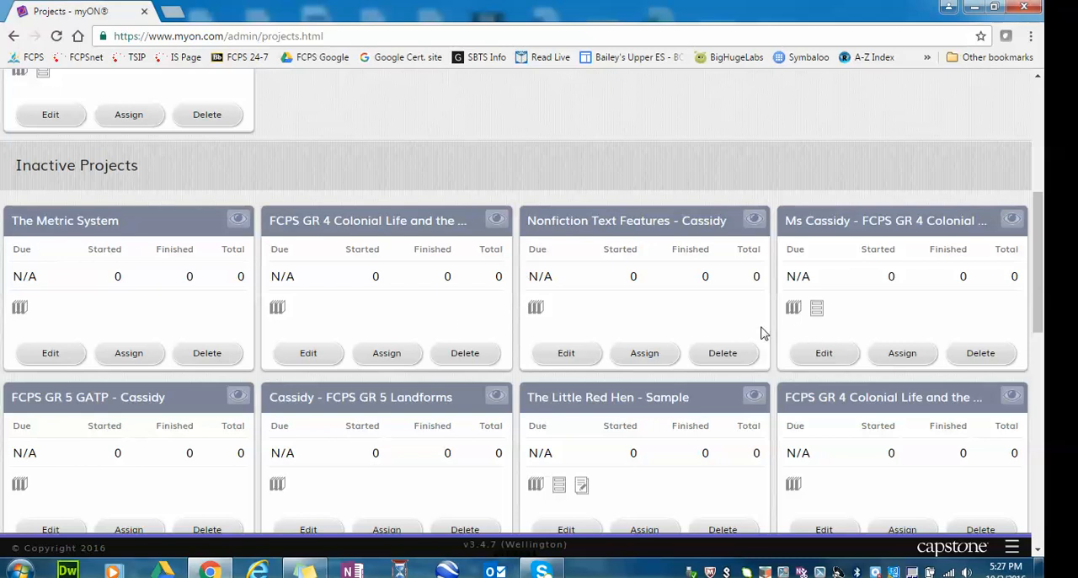
pyautogui.scroll(5, 767, 337)
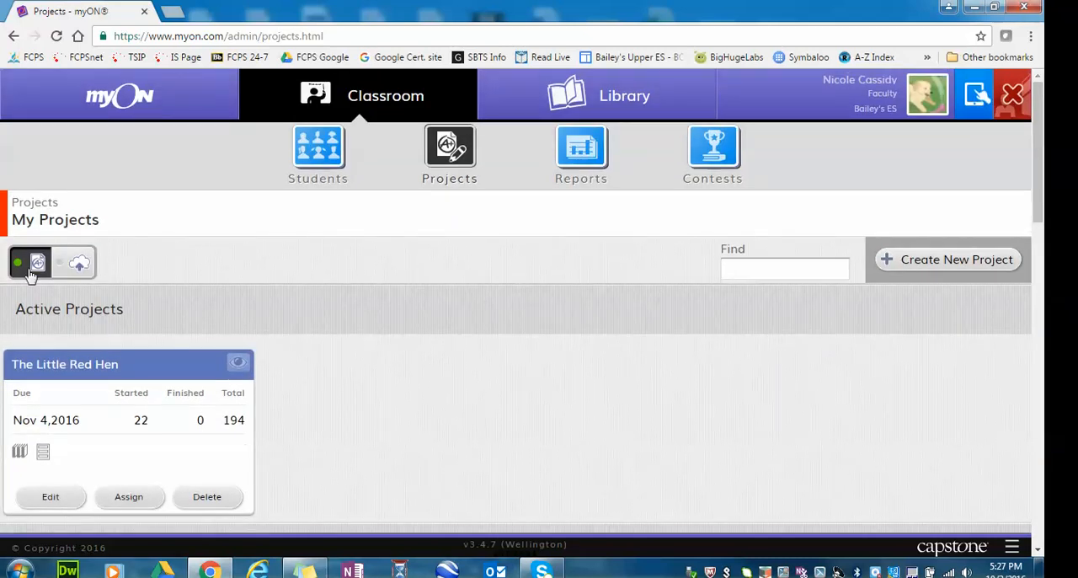
# Switch to the myON Community projects and search them for "fcps".
pyautogui.click(77, 266)
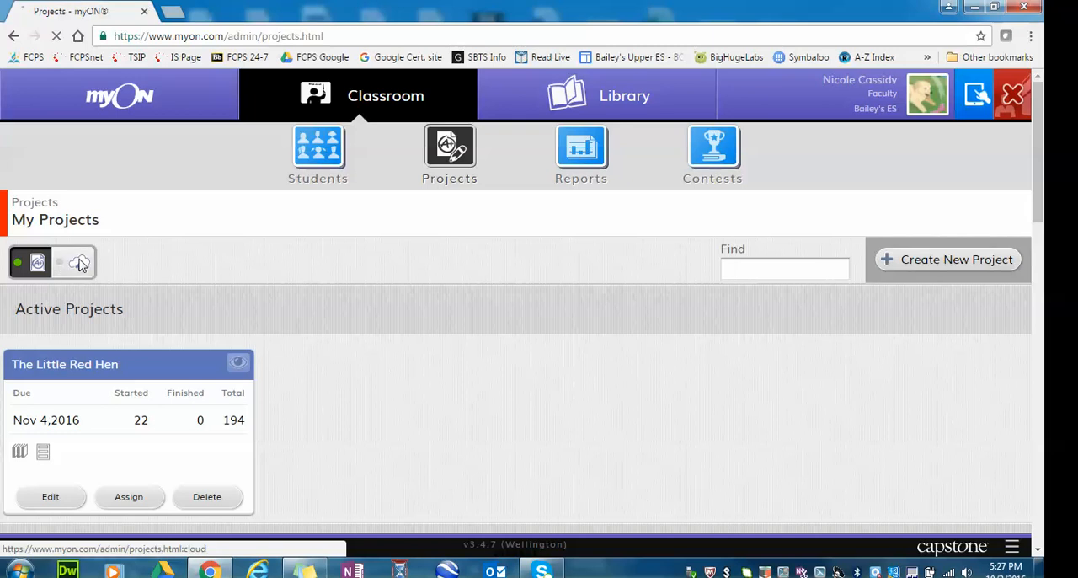
pyautogui.click(527, 313)
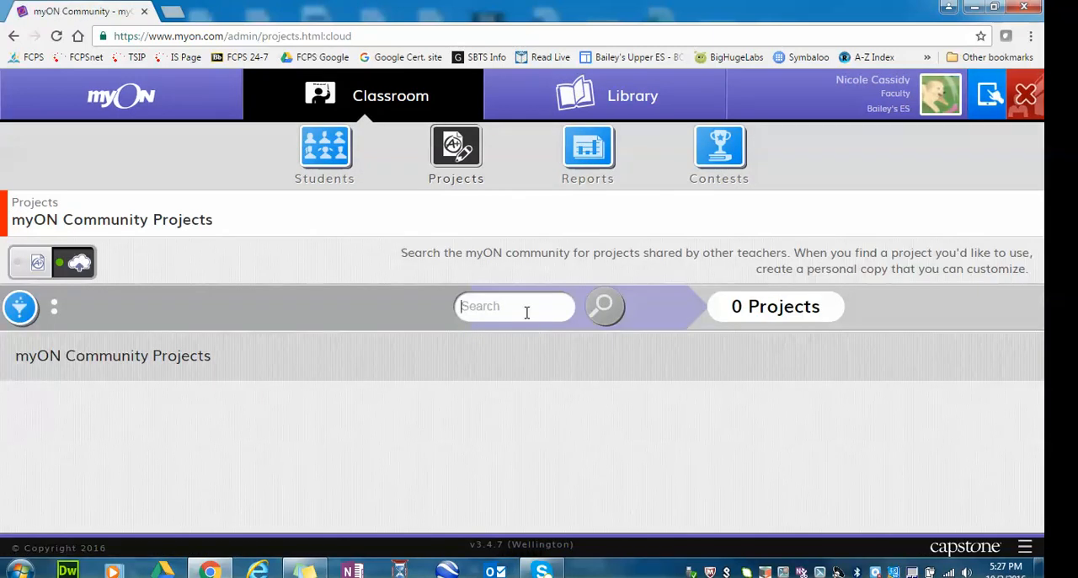
pyautogui.write('fcp')
pyautogui.press('Return')
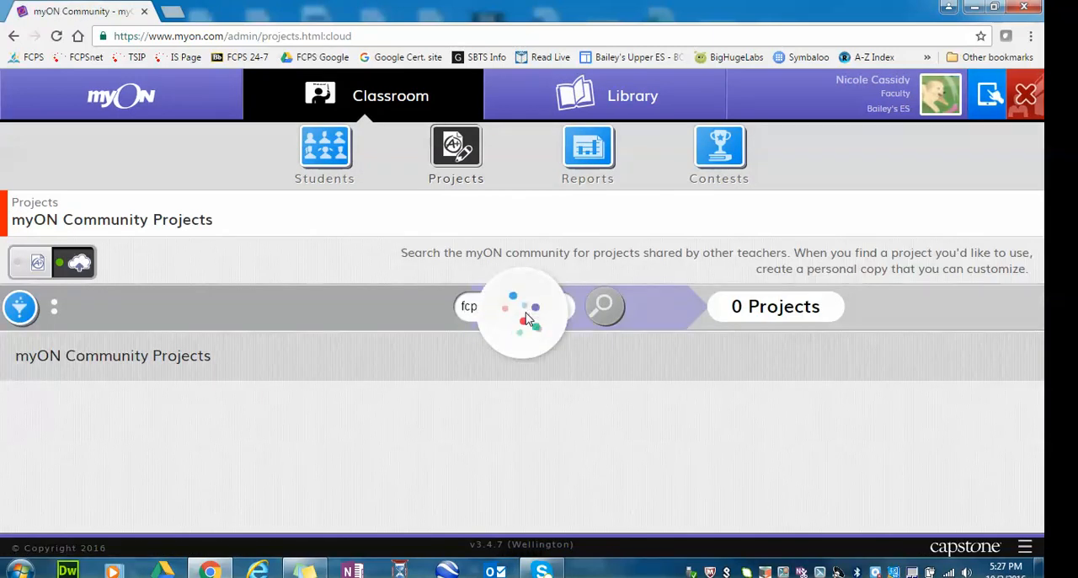
pyautogui.write('s')
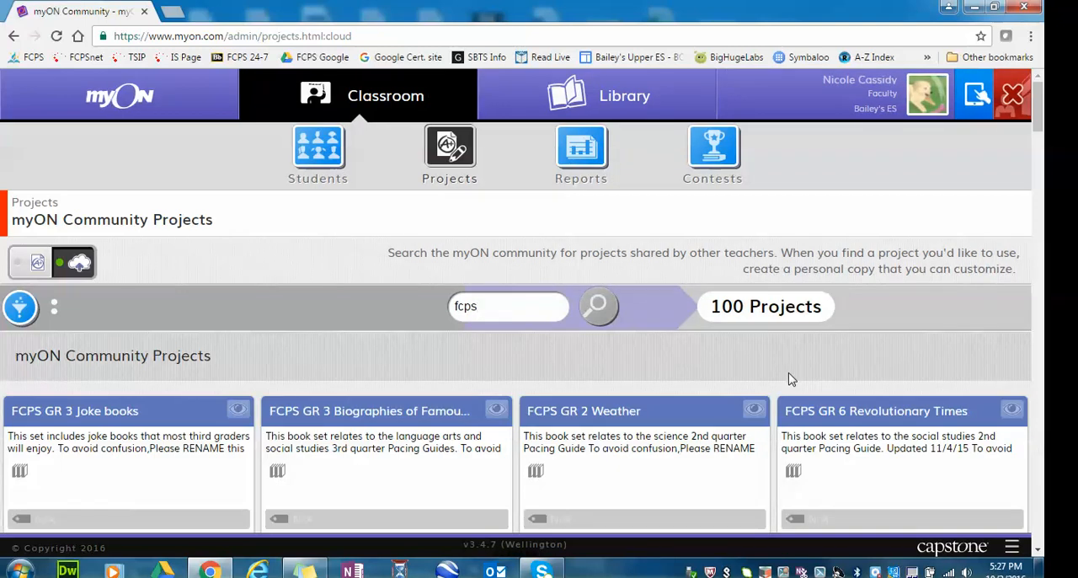
# Find the FCPS GR 5 Landforms community project, preview its book list and copy it to My Projects.
pyautogui.scroll(-3, 790, 375)
pyautogui.scroll(-6, 789, 375)
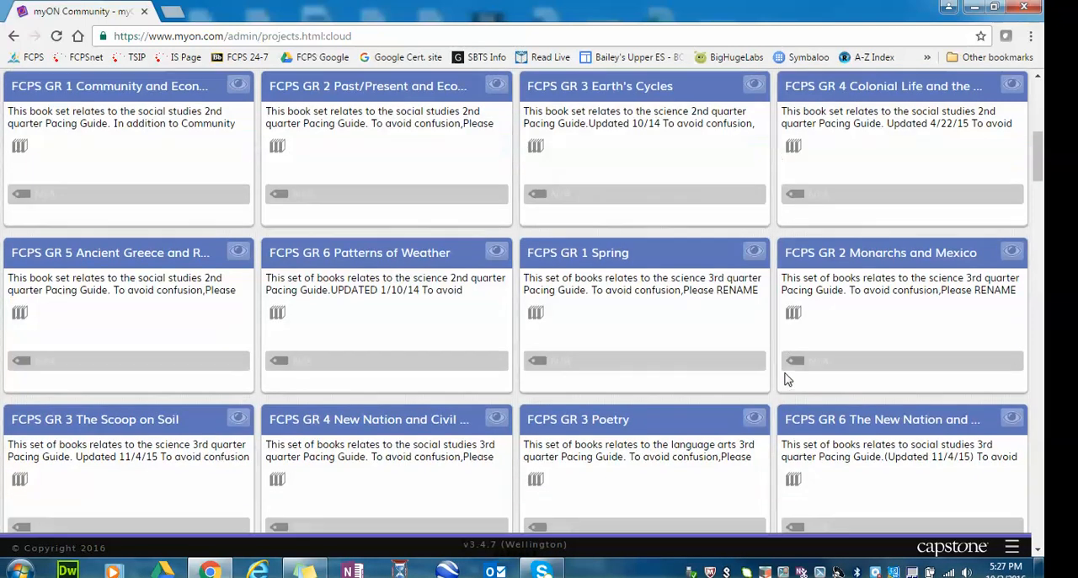
pyautogui.scroll(-4, 789, 377)
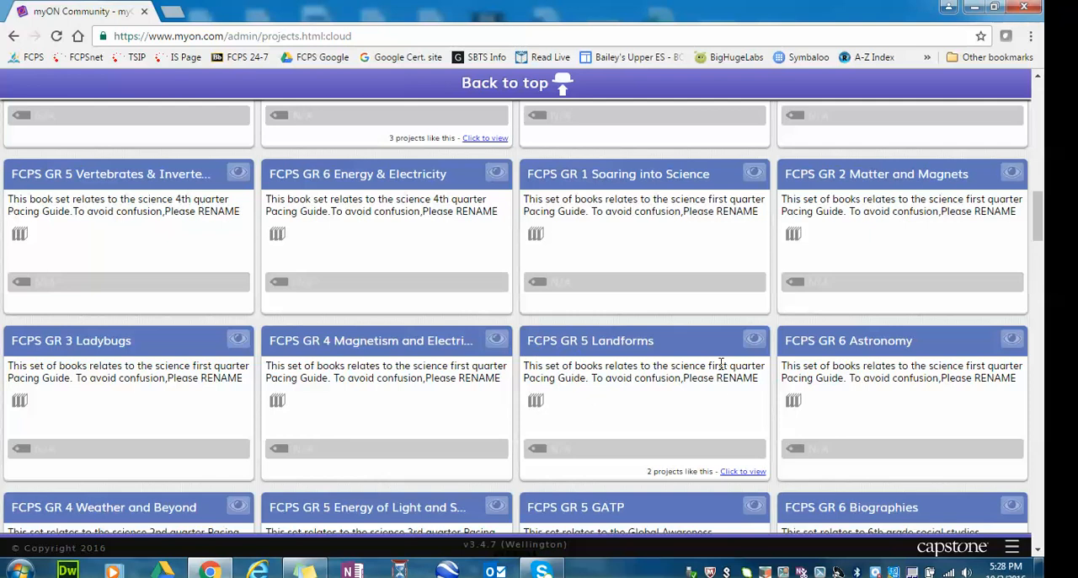
pyautogui.click(755, 340)
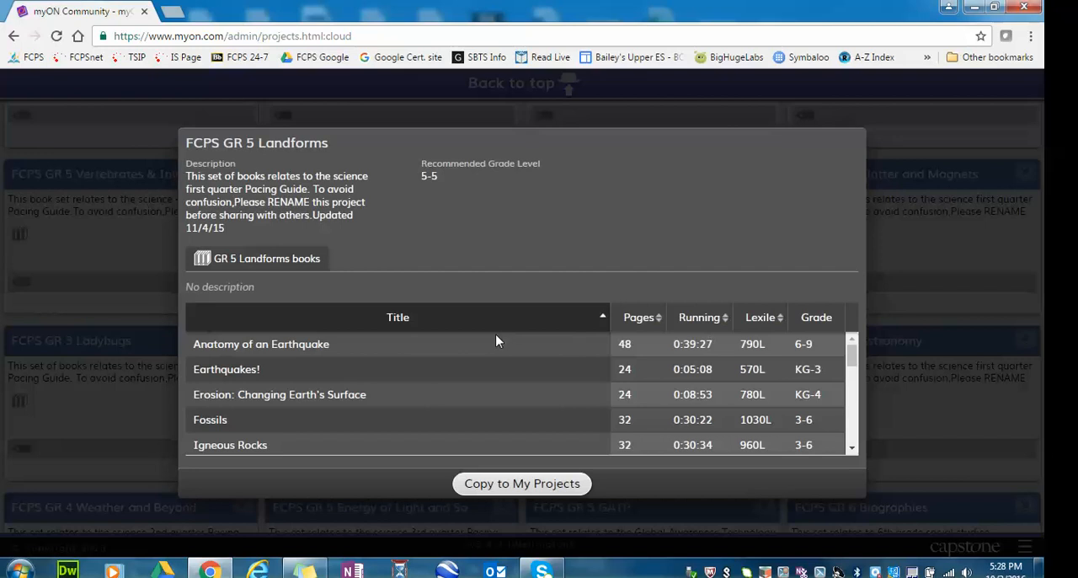
pyautogui.scroll(-10, 496, 340)
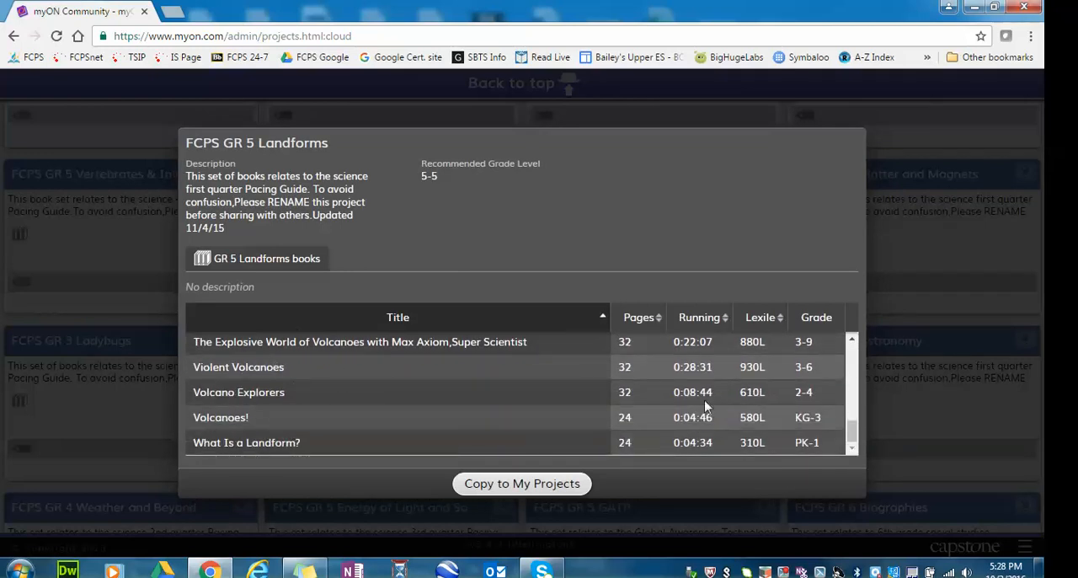
pyautogui.click(510, 487)
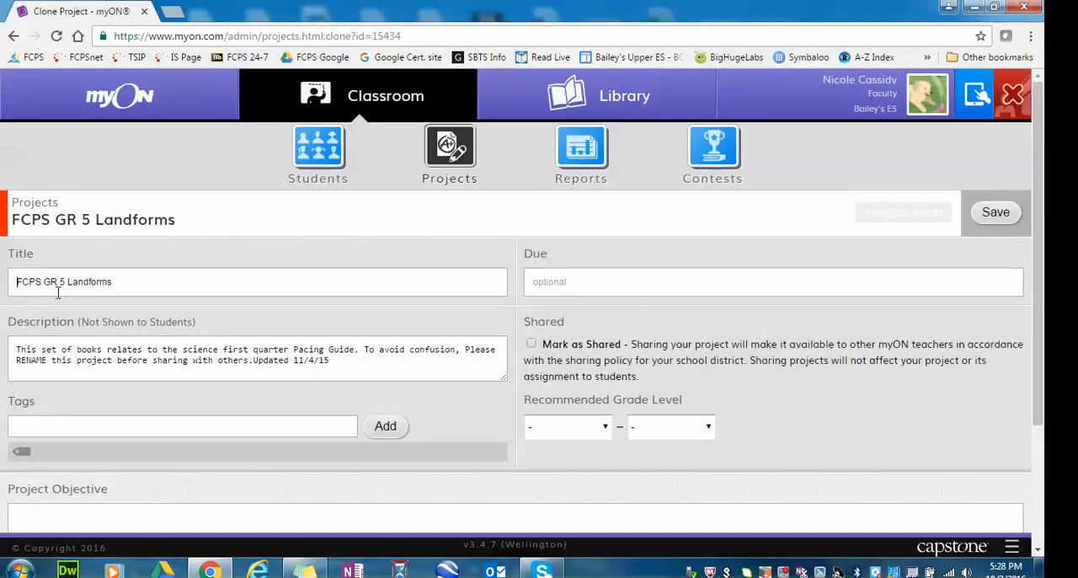
# Prefix the copied project's title with the teacher's surname and "Example -", keeping "FCPS GR 5 Landforms" after it.
pyautogui.write('Cassidy ')
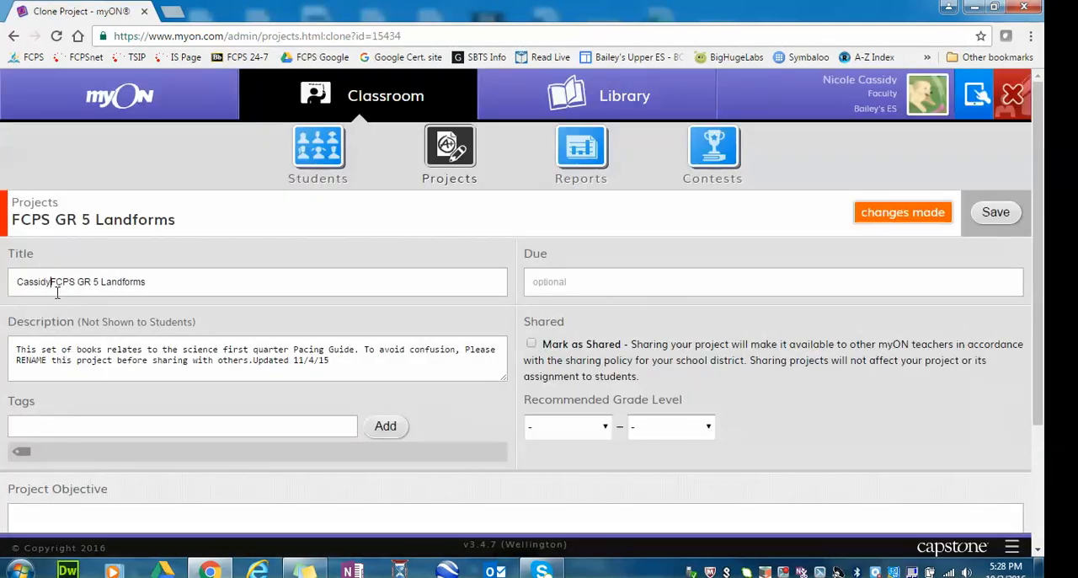
pyautogui.write('Example ')
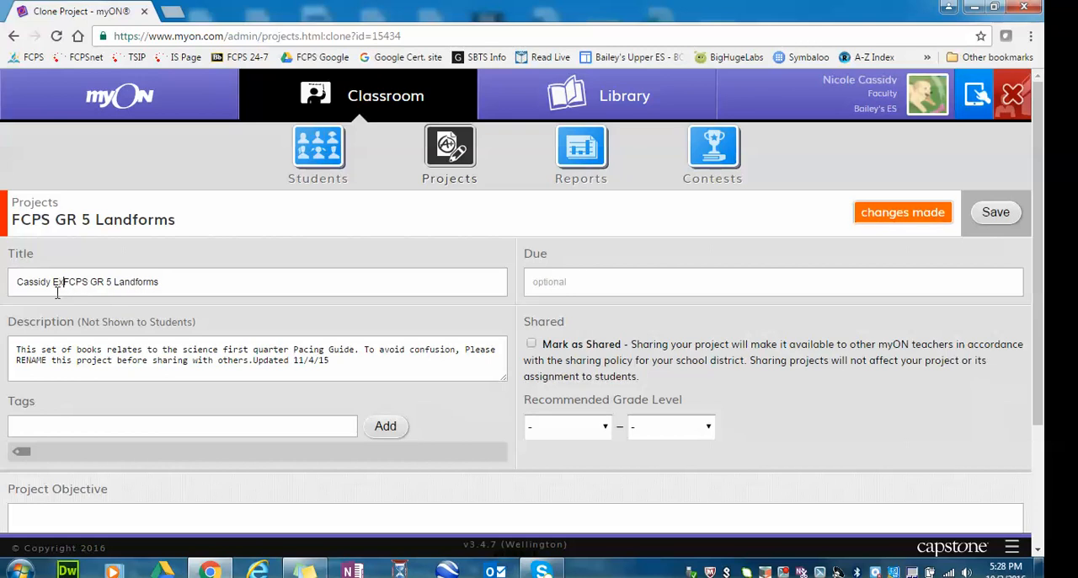
pyautogui.write('-')
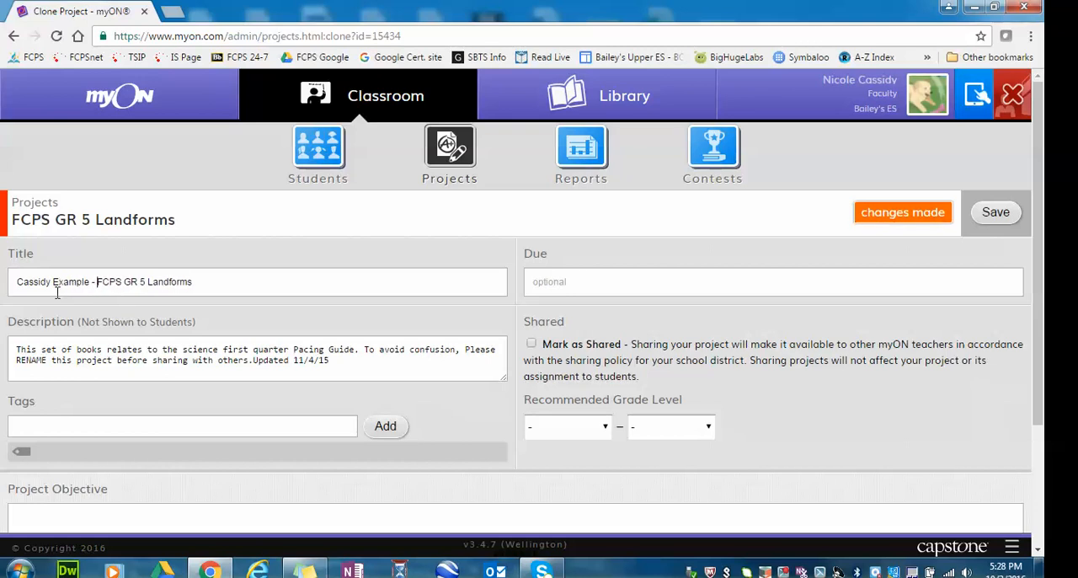
# Leave the due date empty and enter "Learn about Landforms" as the project objective.
pyautogui.click(659, 281)
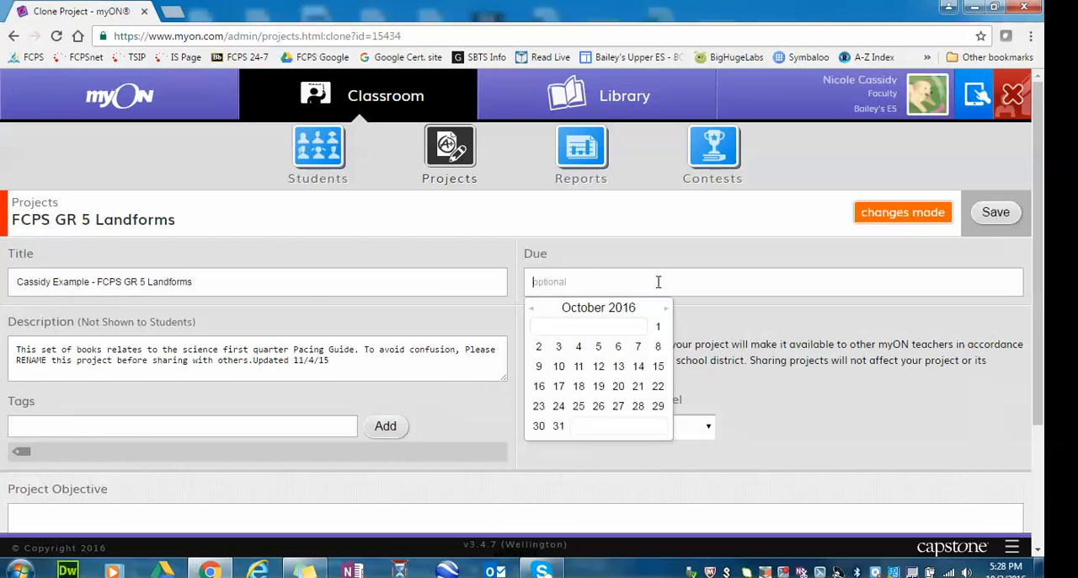
pyautogui.scroll(-2, 338, 283)
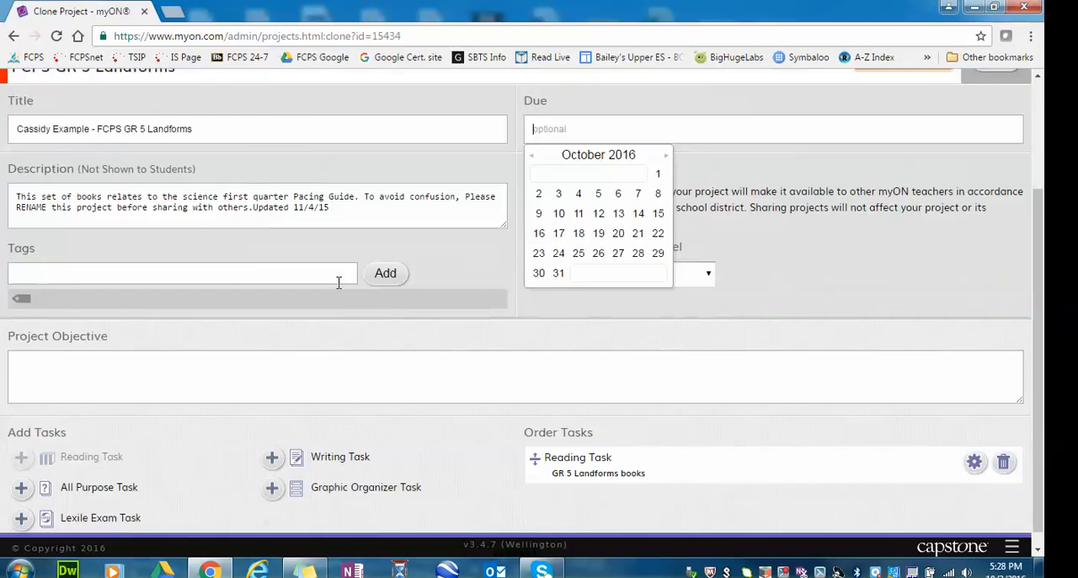
pyautogui.click(246, 207)
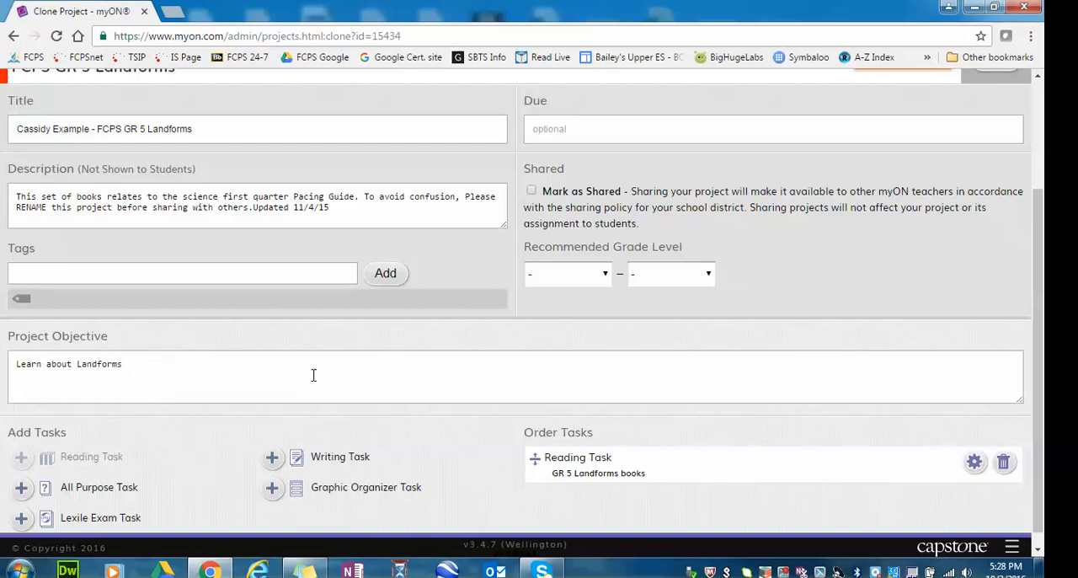
pyautogui.scroll(2, 268, 434)
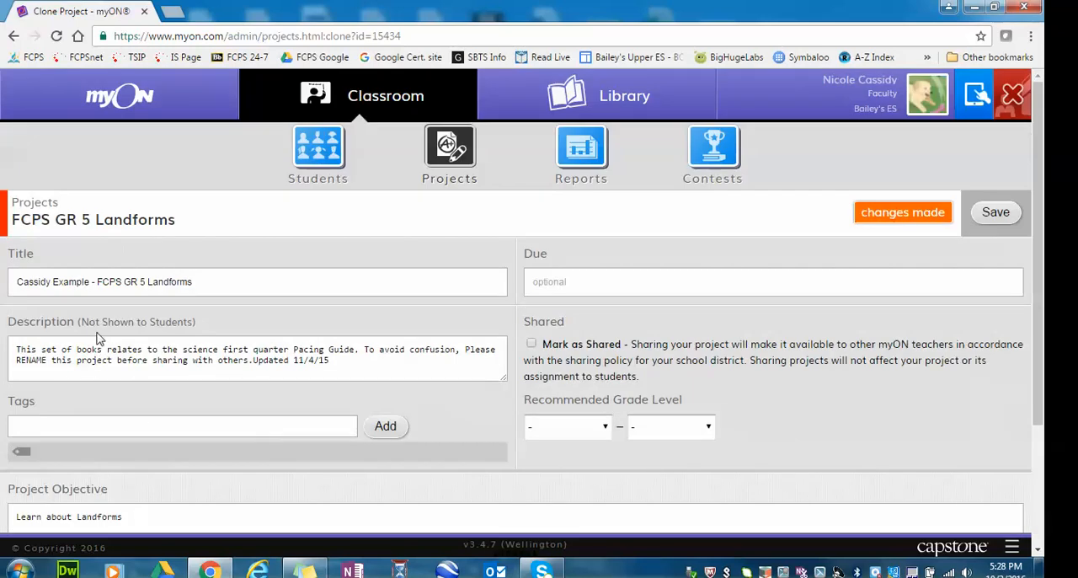
# Open the settings of the GR 5 Landforms books reading task and review its book list.
pyautogui.scroll(-2, 97, 337)
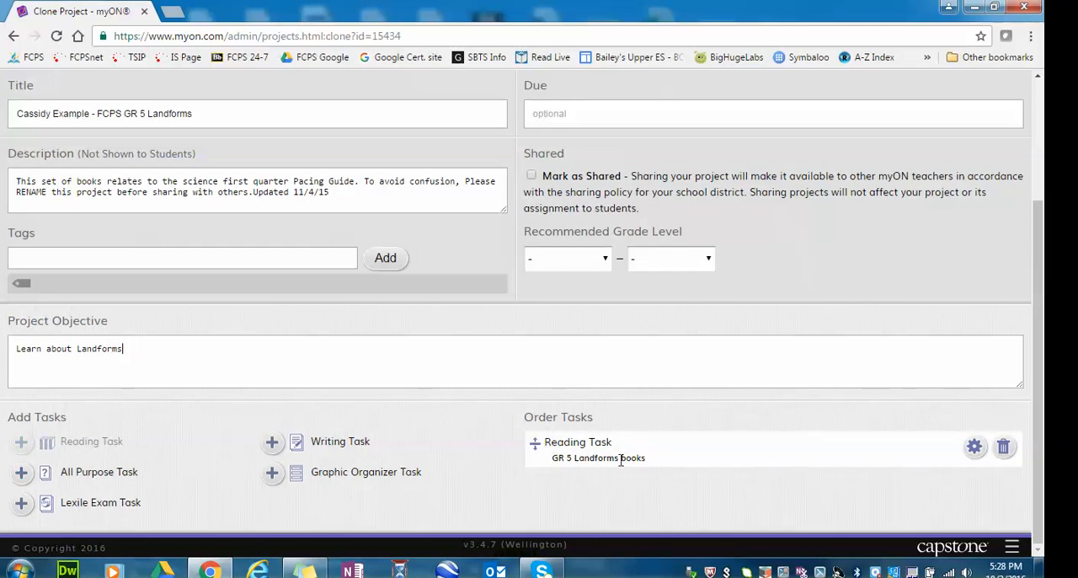
pyautogui.click(975, 447)
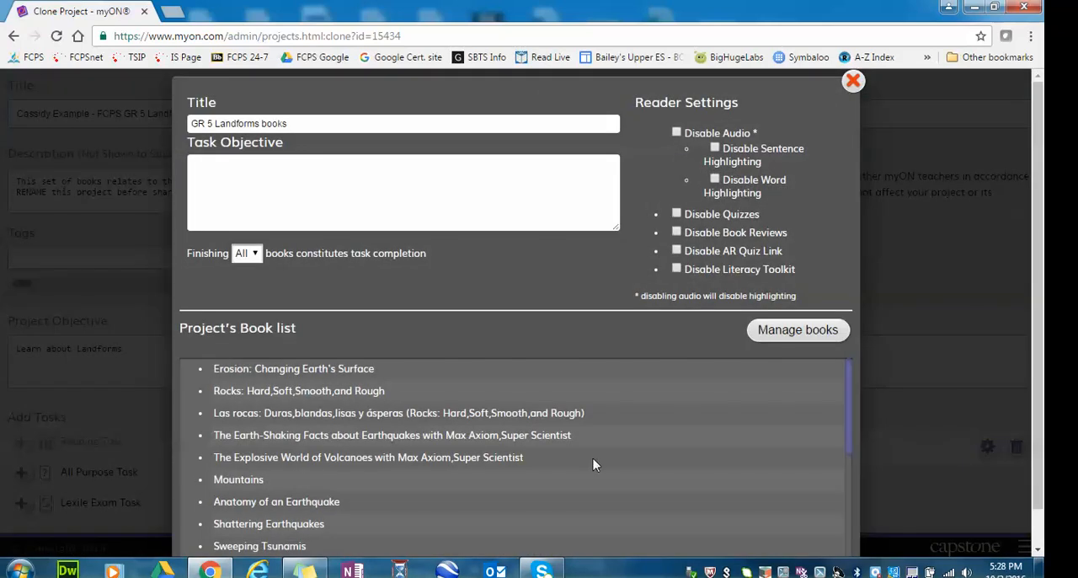
pyautogui.scroll(-5, 594, 460)
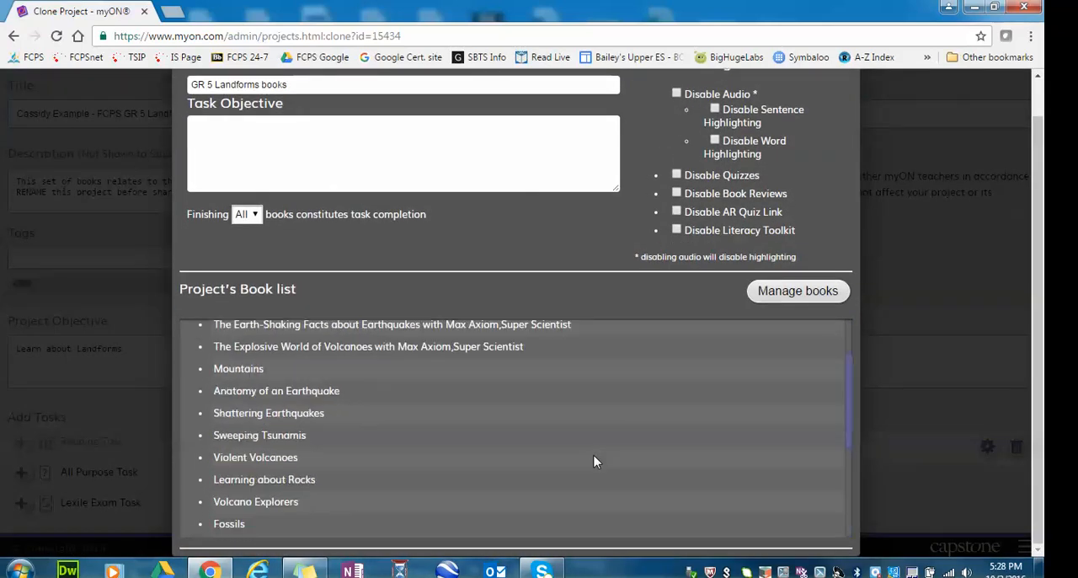
pyautogui.scroll(4, 593, 460)
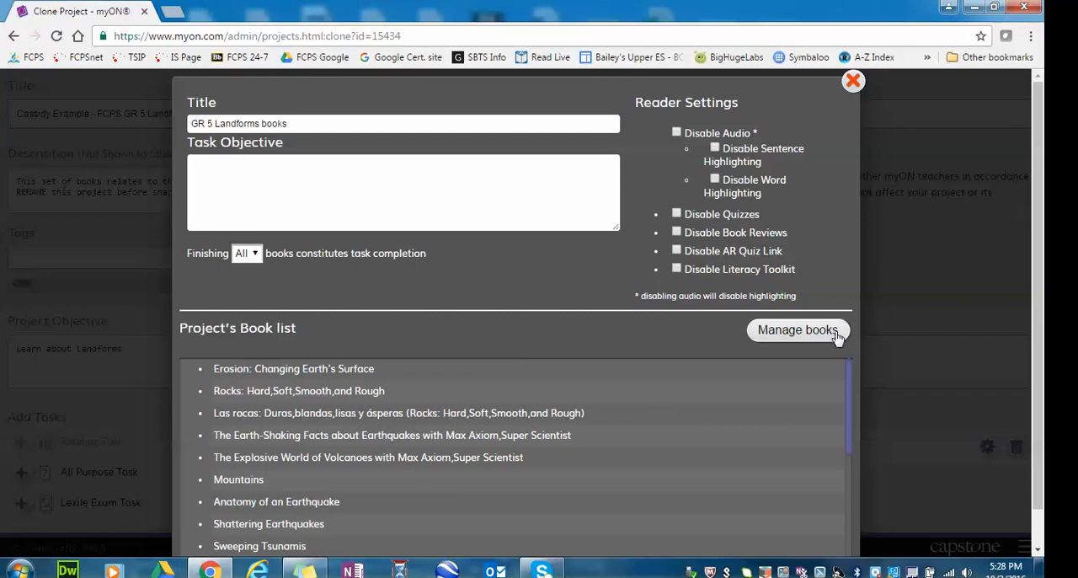
# Manage the reading task's books and remove Erosion: Changing Earth's Surface, both Rocks: Hard, Soft, Smooth, and Rough editions, and The Earth-Shaking Facts about Earthquakes.
pyautogui.click(809, 332)
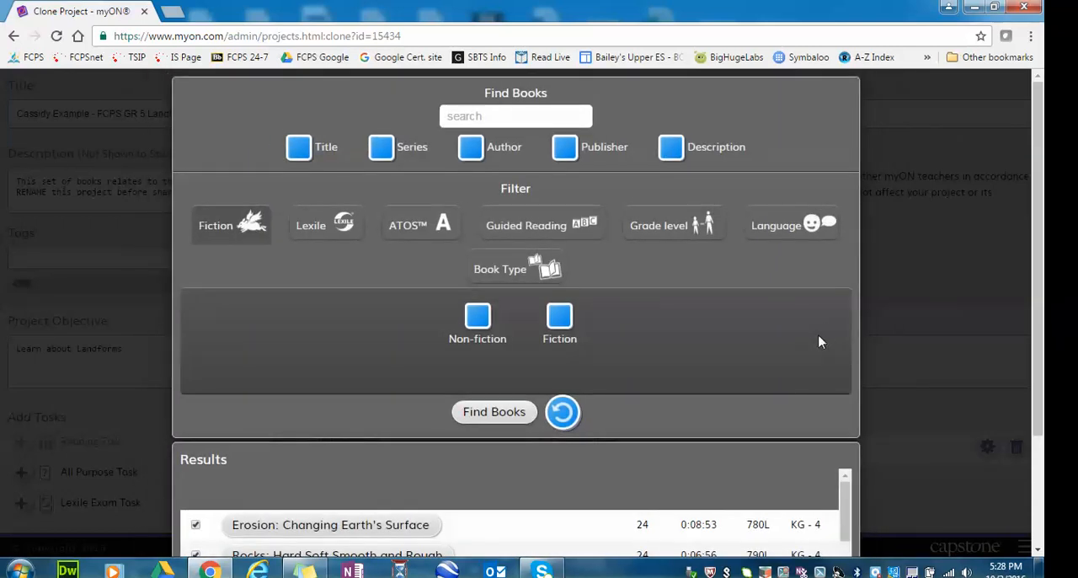
pyautogui.scroll(-2, 824, 335)
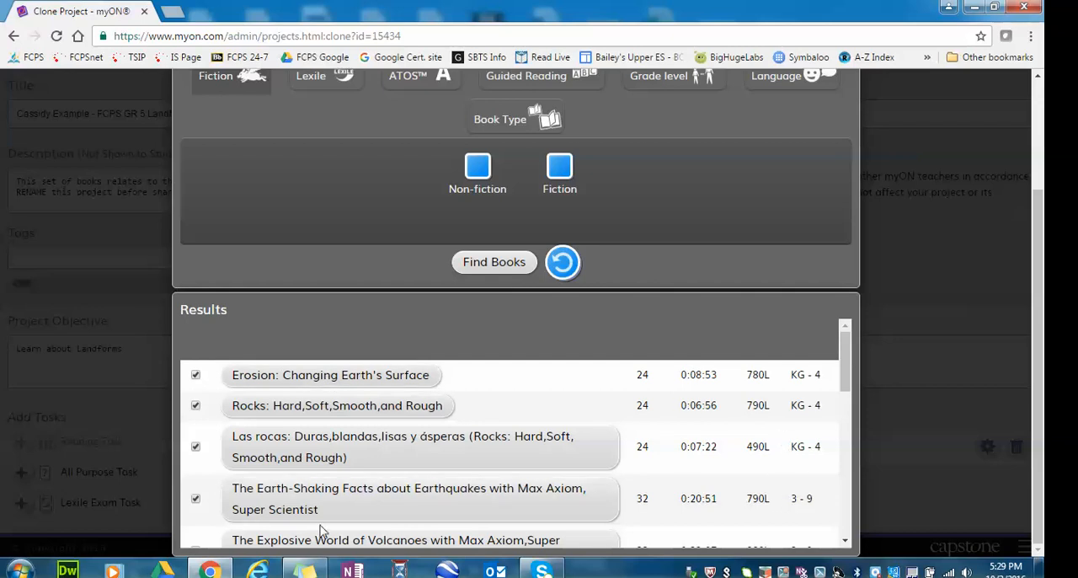
pyautogui.click(196, 500)
pyautogui.scroll(-1, 218, 464)
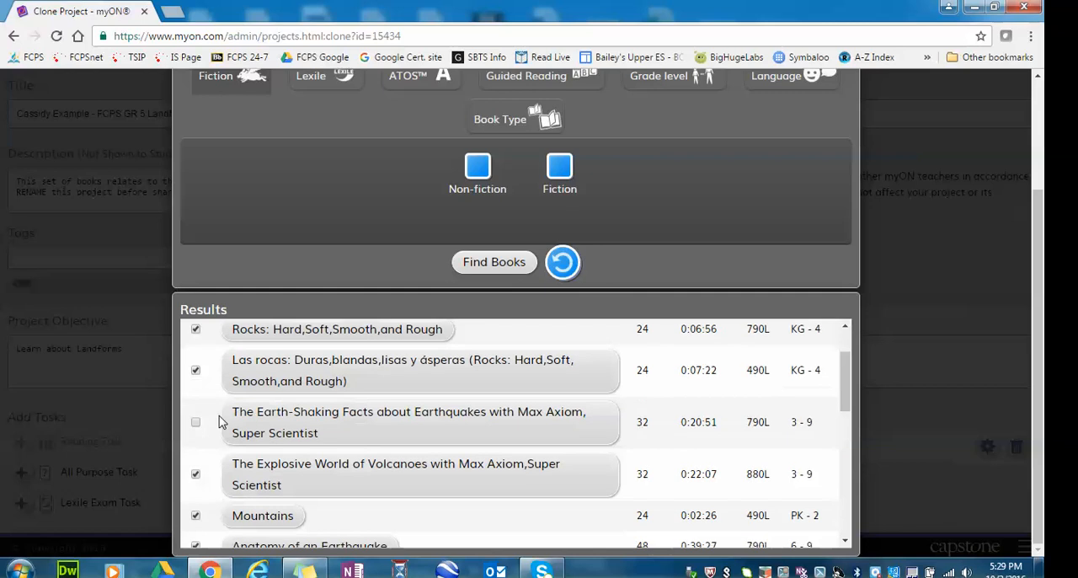
pyautogui.scroll(2, 212, 396)
pyautogui.click(196, 375)
pyautogui.click(196, 406)
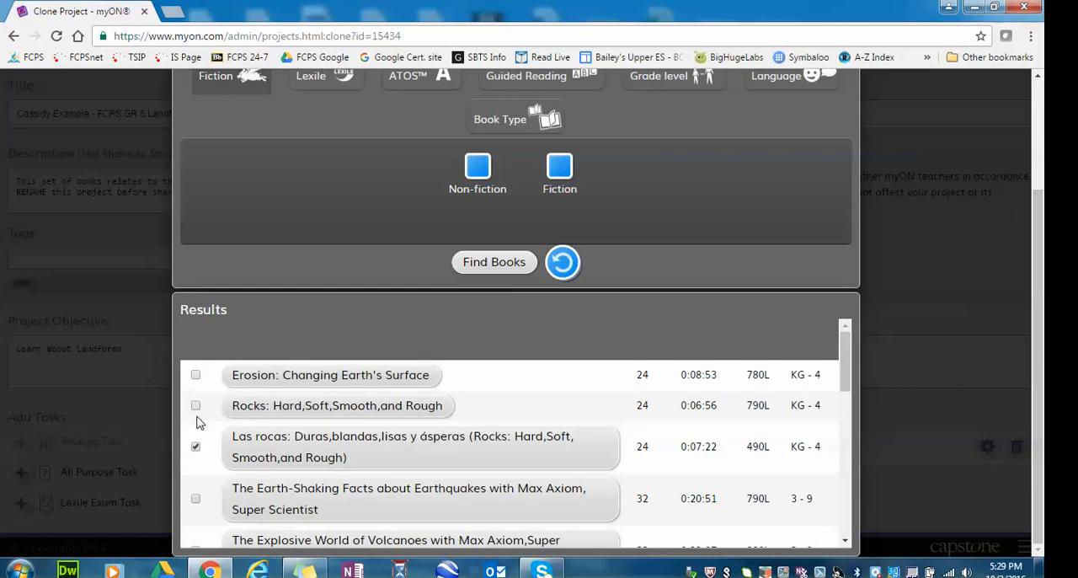
pyautogui.click(195, 449)
# Remove The Explosive World of Volcanoes, Mountains, Learning about Rocks, Volcano Explorers and Fossils from the book selection, keeping Anatomy of an Earthquake.
pyautogui.scroll(-3, 204, 450)
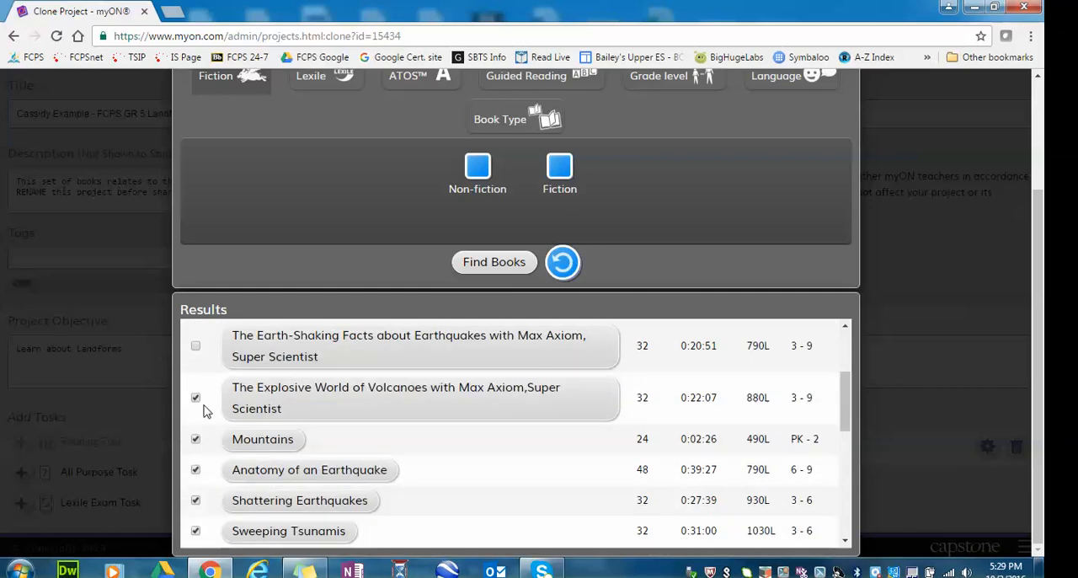
pyautogui.click(195, 398)
pyautogui.click(196, 470)
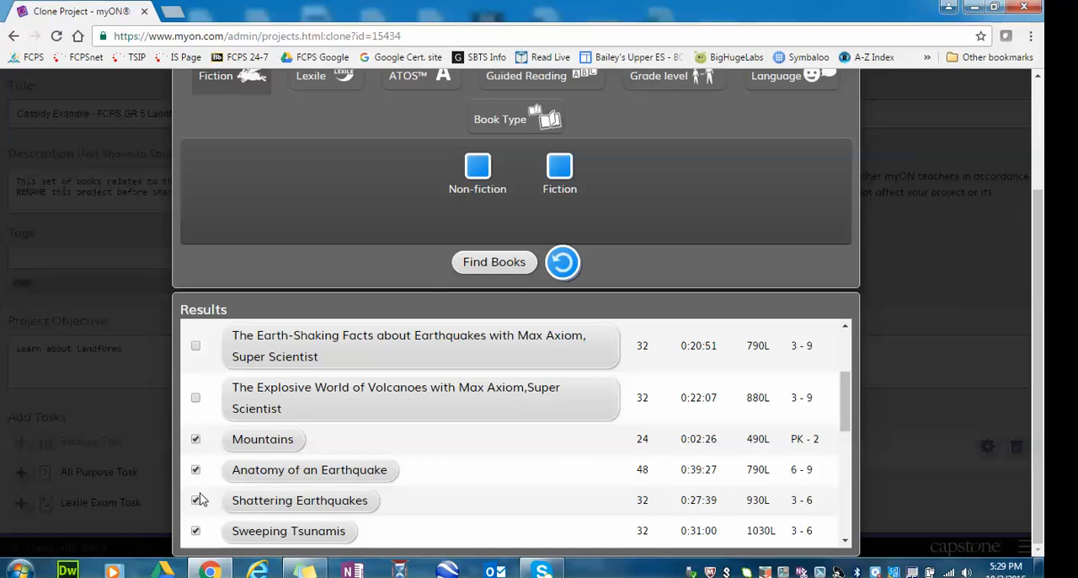
pyautogui.click(196, 439)
pyautogui.scroll(-1, 221, 468)
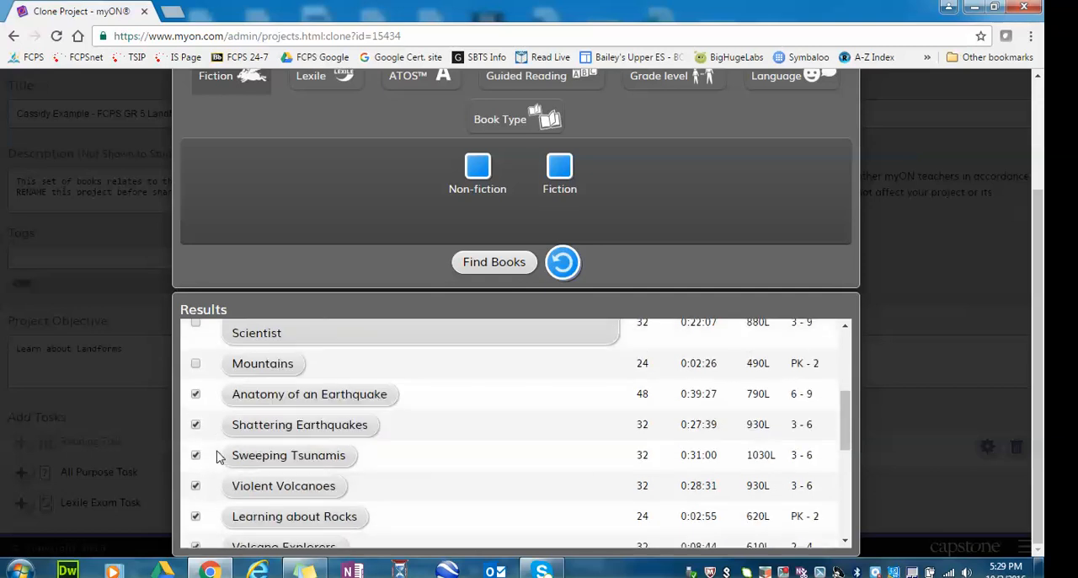
pyautogui.click(196, 515)
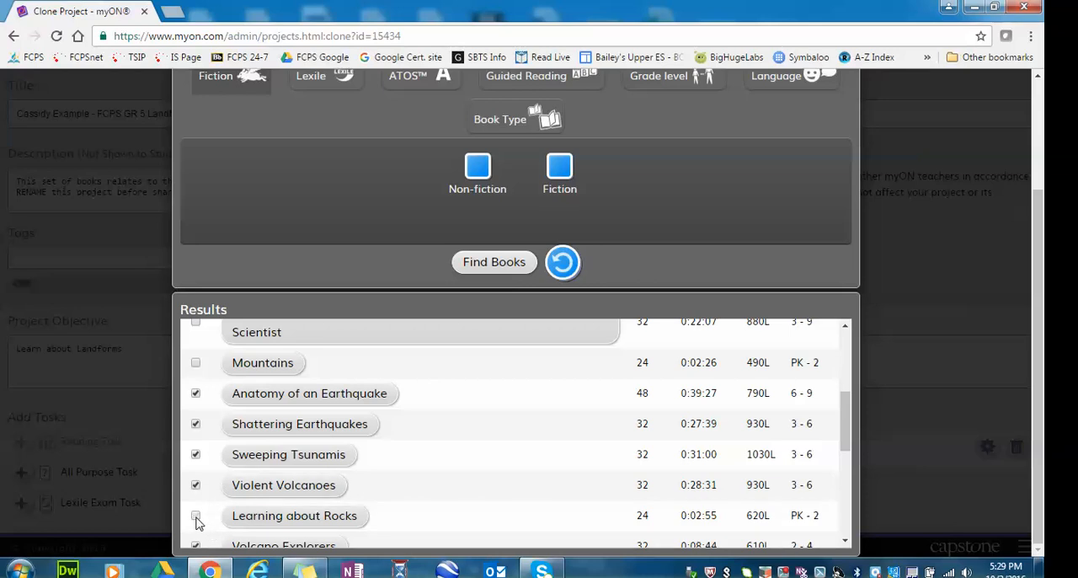
pyautogui.scroll(-1, 199, 523)
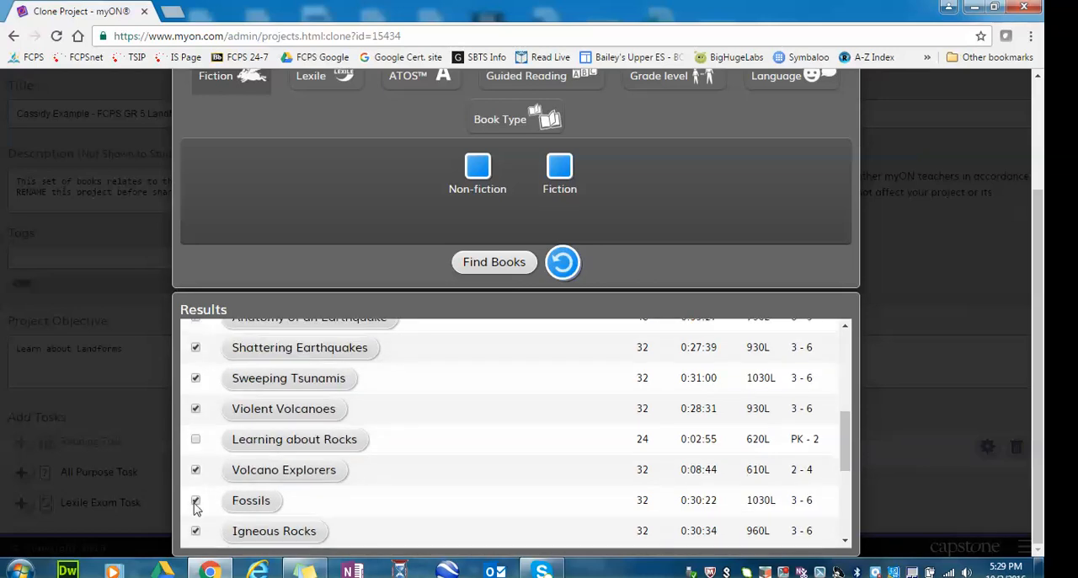
pyautogui.click(196, 503)
# Remove Igneous Rocks, Metamorphic Rocks, Sedimentary Rocks, What Is a Landform?, Earthquakes! and Volcanoes! from the book selection.
pyautogui.scroll(-2, 201, 477)
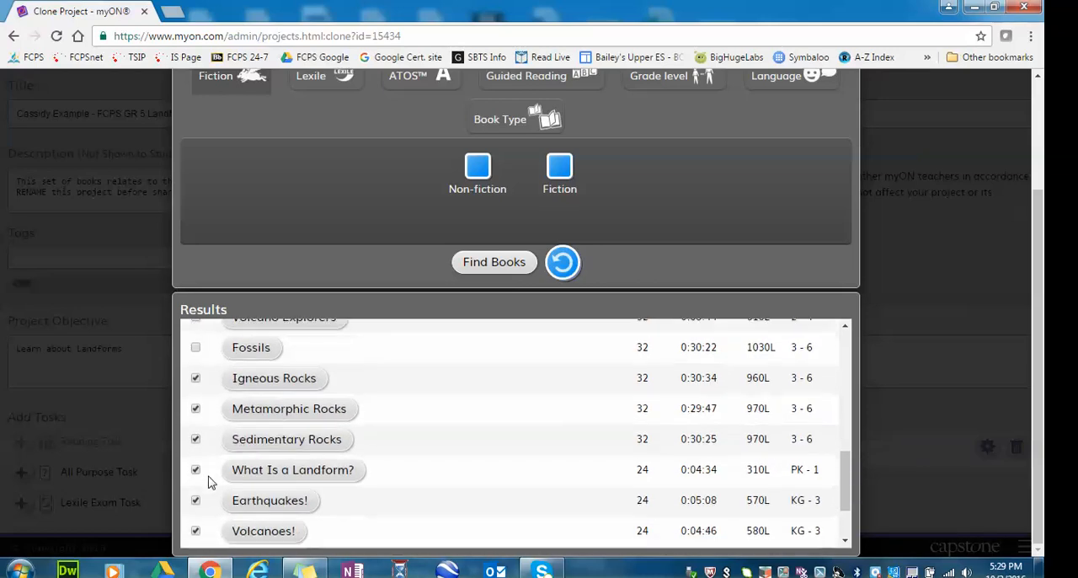
pyautogui.click(196, 378)
pyautogui.click(195, 409)
pyautogui.click(195, 439)
pyautogui.click(196, 469)
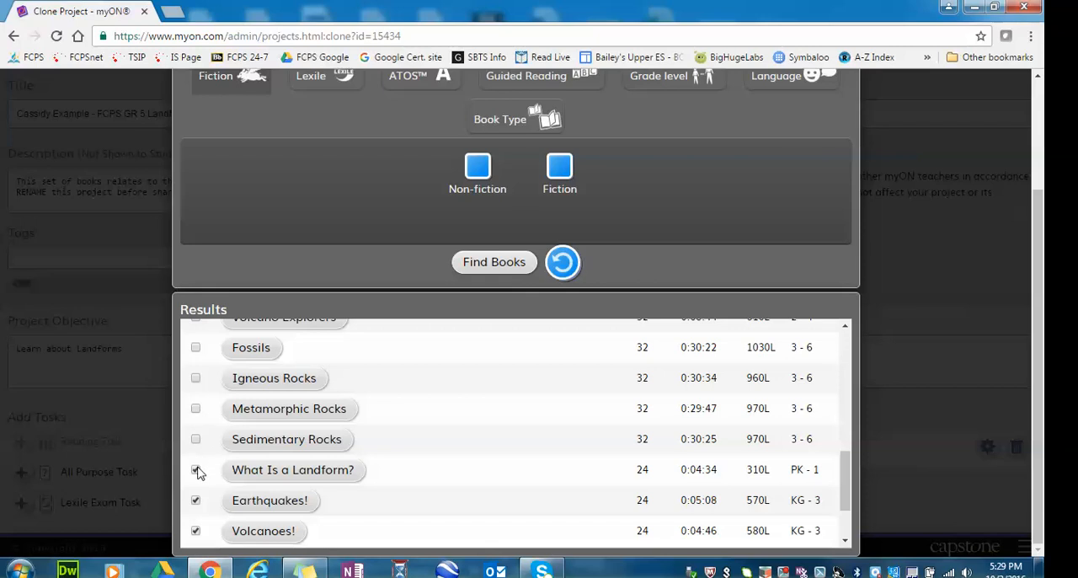
pyautogui.click(196, 500)
pyautogui.click(195, 532)
# Remove Living in a Desert, Living in a Valley and Living on a Mountain, and close the book selection and reading task settings.
pyautogui.scroll(-1, 450, 477)
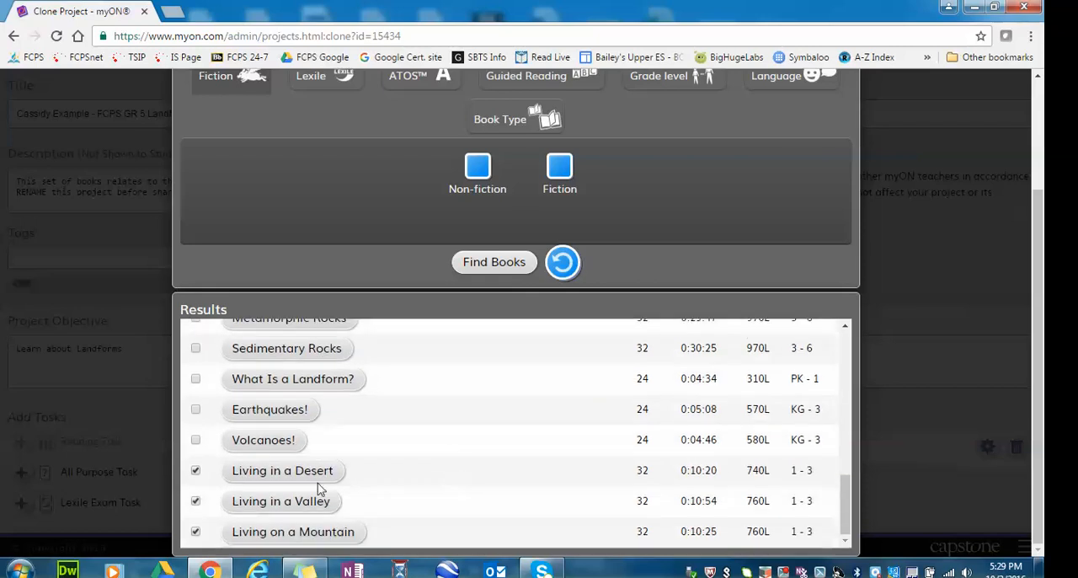
pyautogui.click(196, 470)
pyautogui.click(196, 501)
pyautogui.click(196, 532)
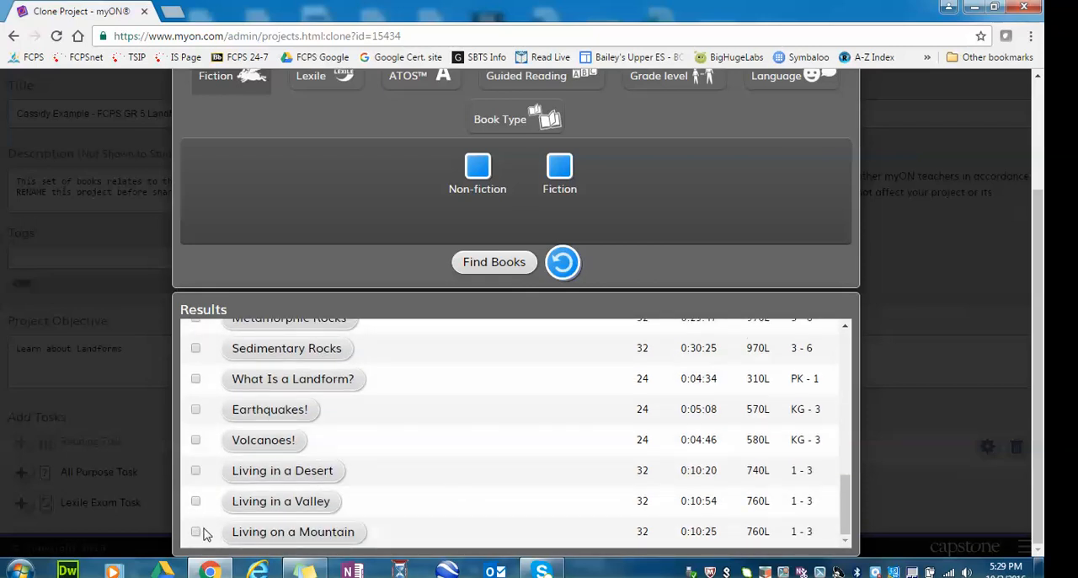
pyautogui.click(918, 316)
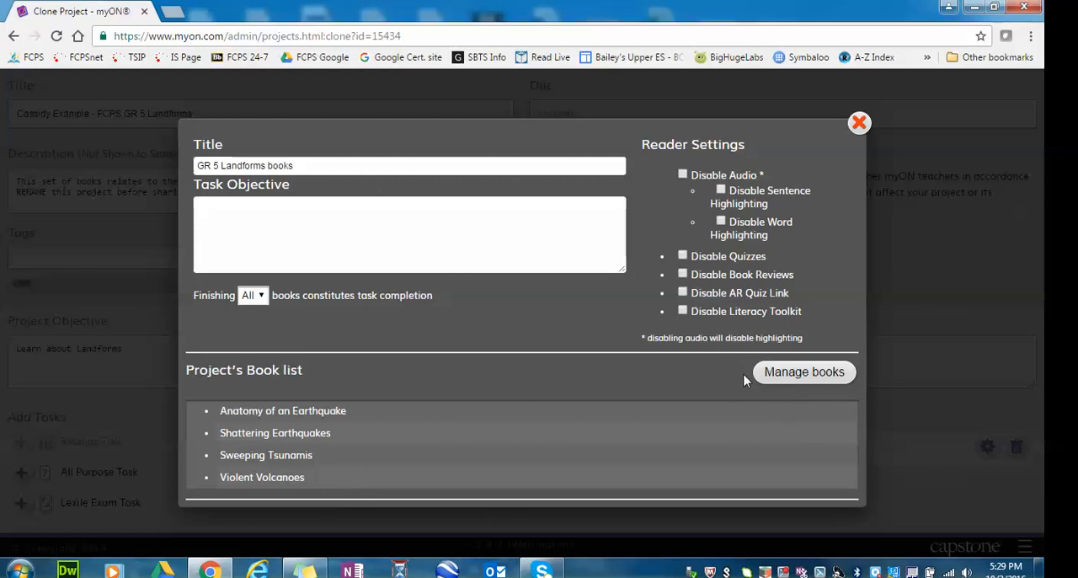
pyautogui.click(860, 124)
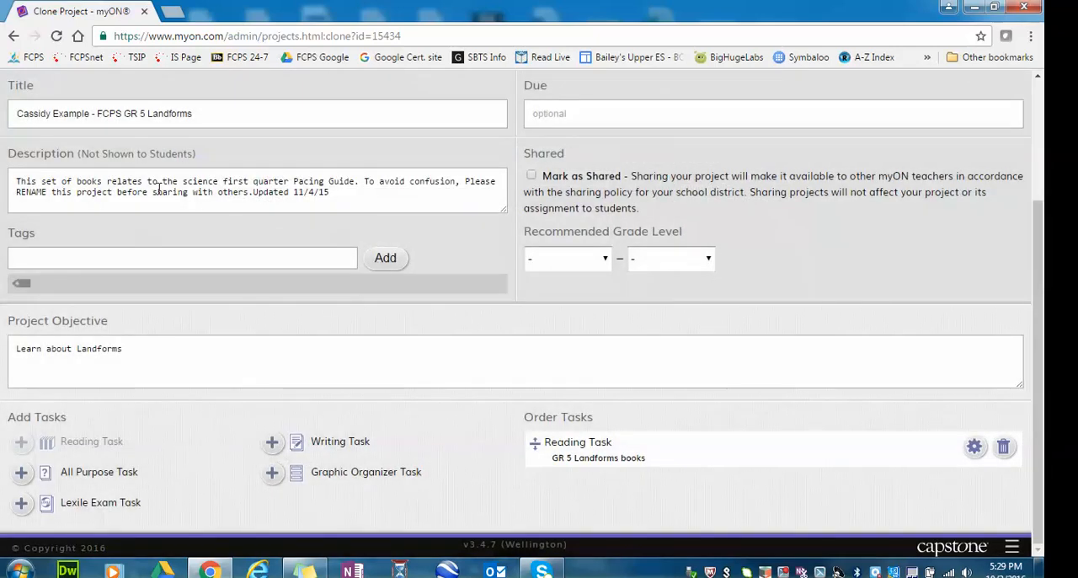
# Add a Graphic Organizer task using the KWL Chart and title it "Landforms - KWL".
pyautogui.scroll(2, 107, 246)
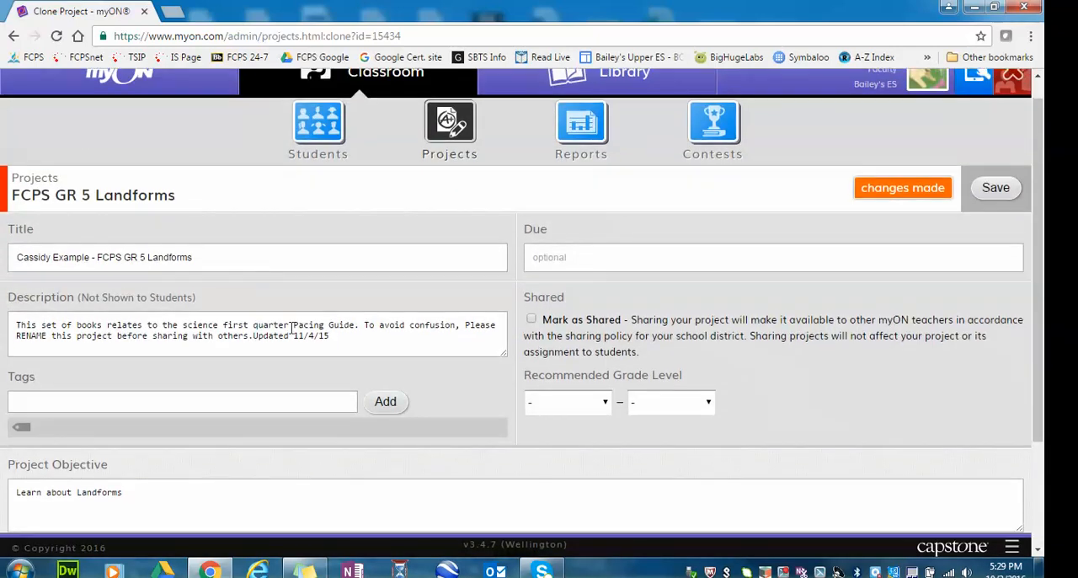
pyautogui.scroll(-2, 625, 458)
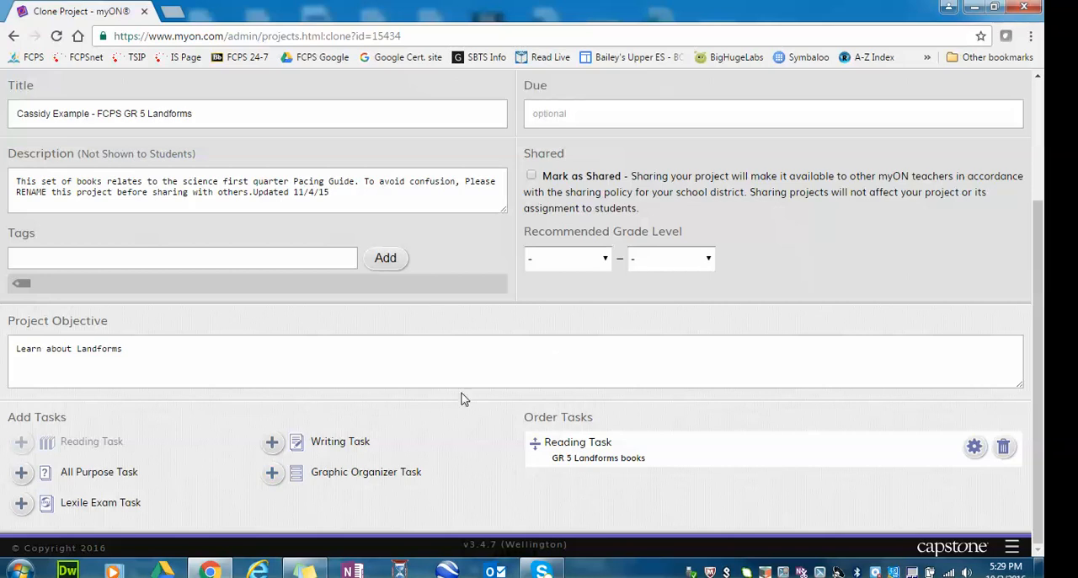
pyautogui.scroll(2, 463, 397)
pyautogui.scroll(-2, 620, 498)
pyautogui.click(274, 474)
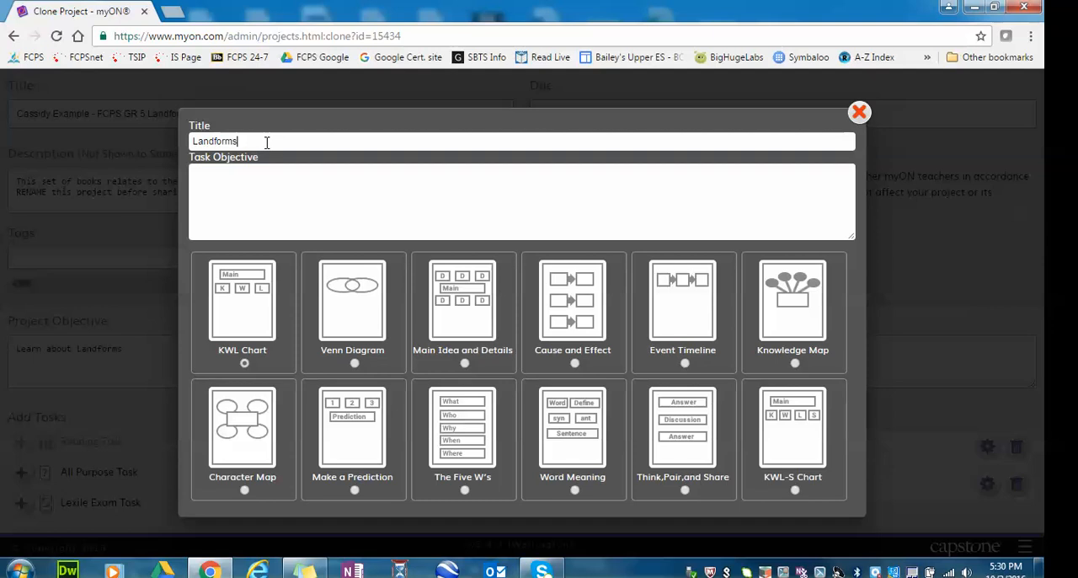
pyautogui.write('- K')
pyautogui.write('WL')
pyautogui.write('W')
pyautogui.write('EARNED')
# Enter KNOW, LEARNED and WANT on separate lines as the KWL task's objective.
pyautogui.press('Return')
pyautogui.write('WAN')
# Replace LEARNED with "Learned" on the line after WANT, close the task, and place the KWL Chart task before the Reading Task.
pyautogui.moveTo(228, 183); pyautogui.dragTo(188, 184)
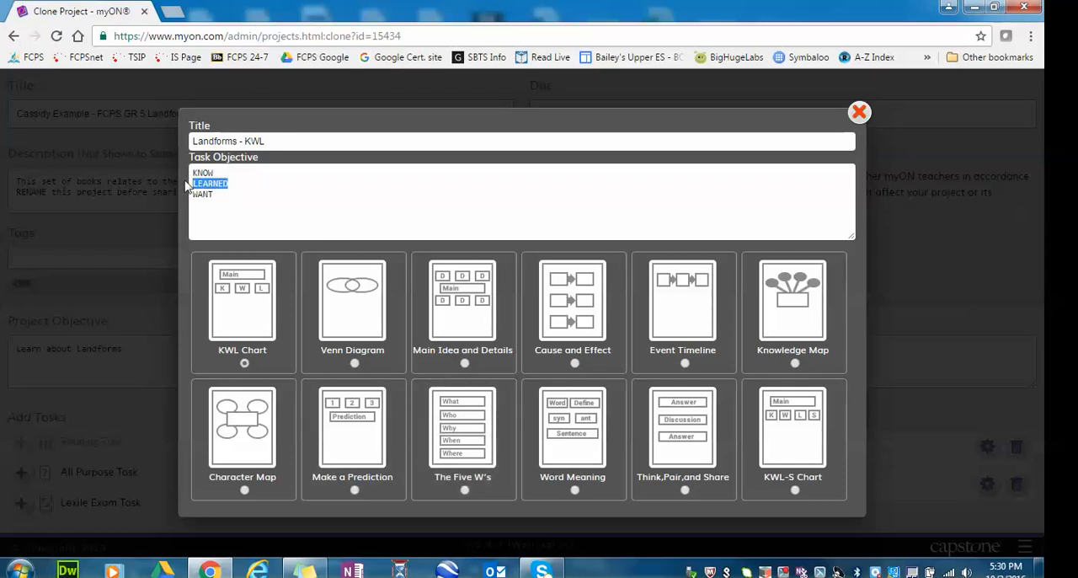
pyautogui.press('BackSpace')
pyautogui.press('BackSpace')
pyautogui.write('Learned')
pyautogui.click(938, 314)
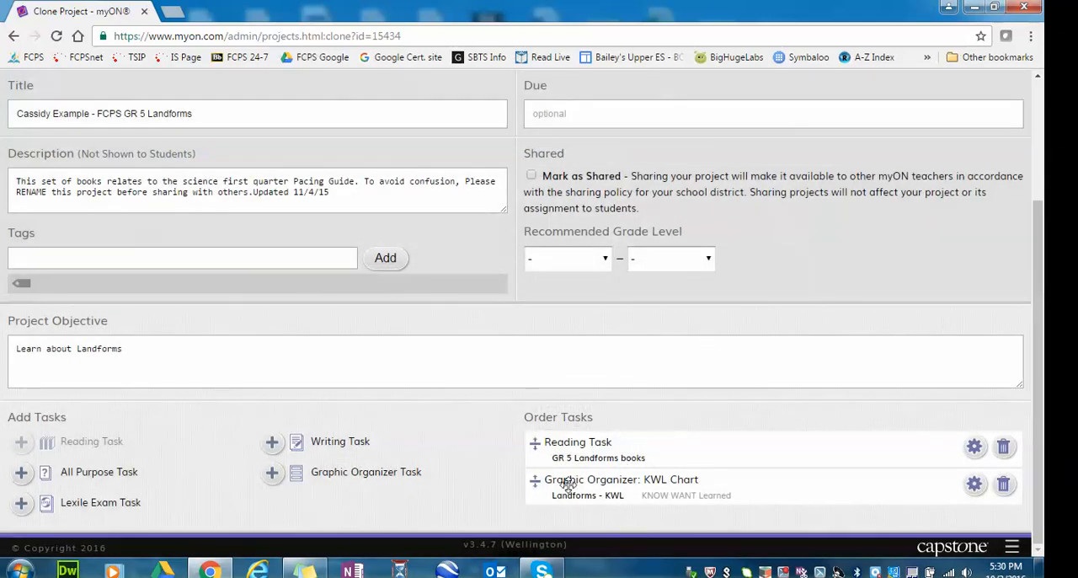
pyautogui.moveTo(536, 480); pyautogui.dragTo(543, 444)
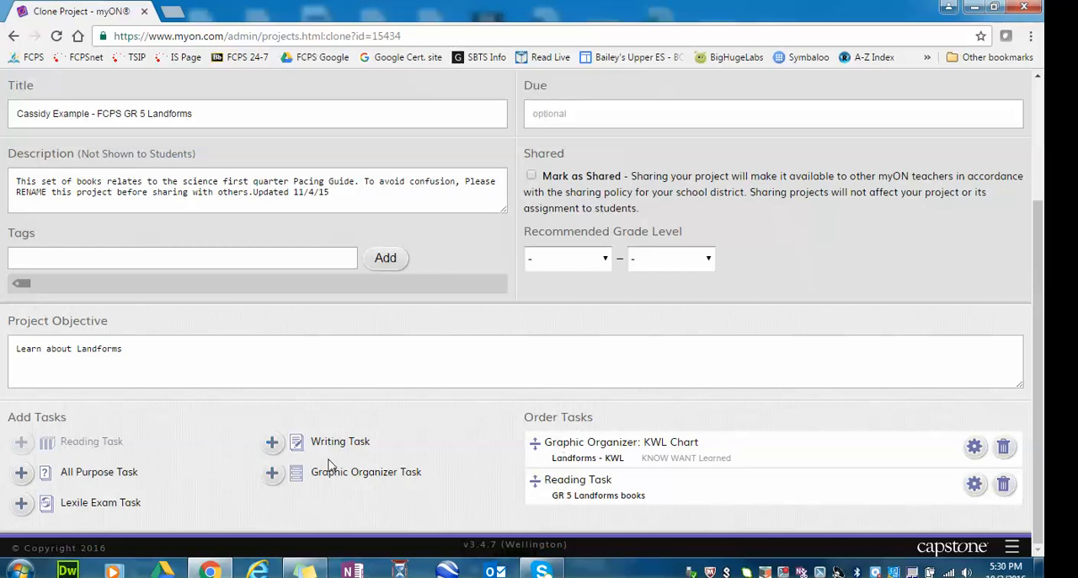
# Add a Writing Task with no title or objective and try to save the project.
pyautogui.click(274, 444)
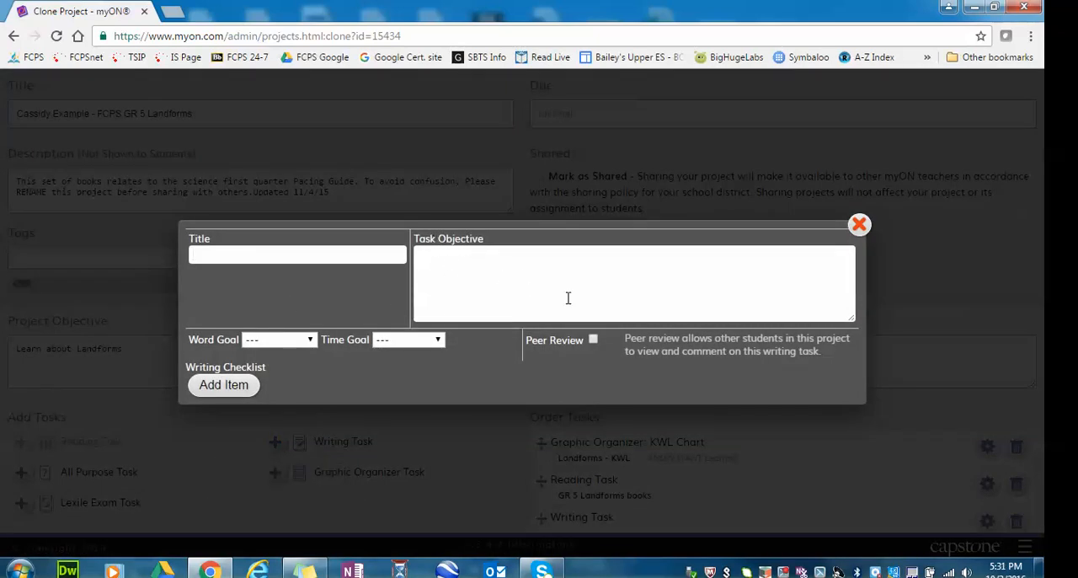
pyautogui.click(859, 225)
pyautogui.scroll(-1, 576, 501)
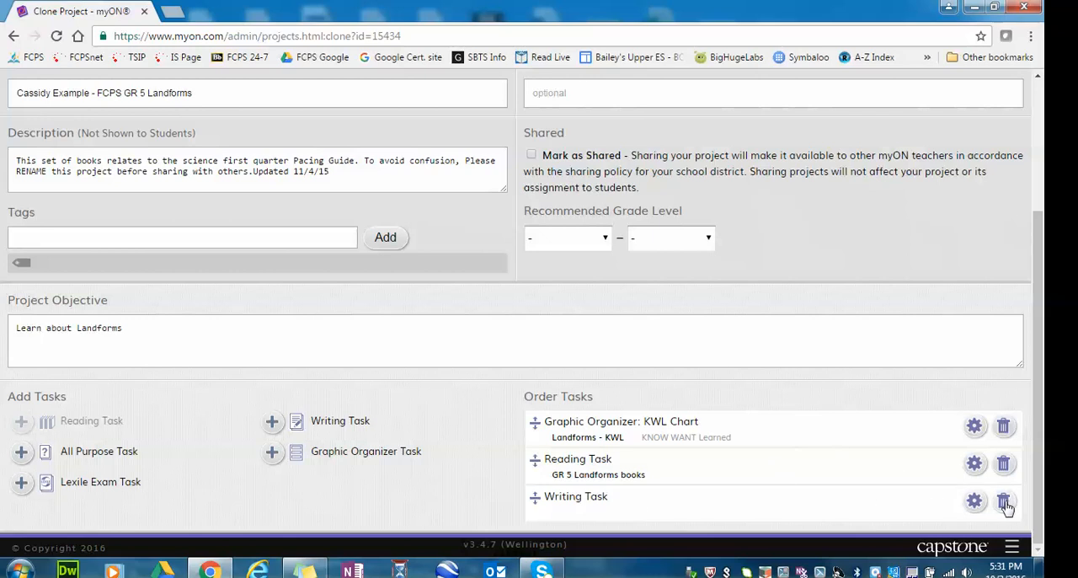
pyautogui.scroll(3, 815, 447)
pyautogui.click(982, 222)
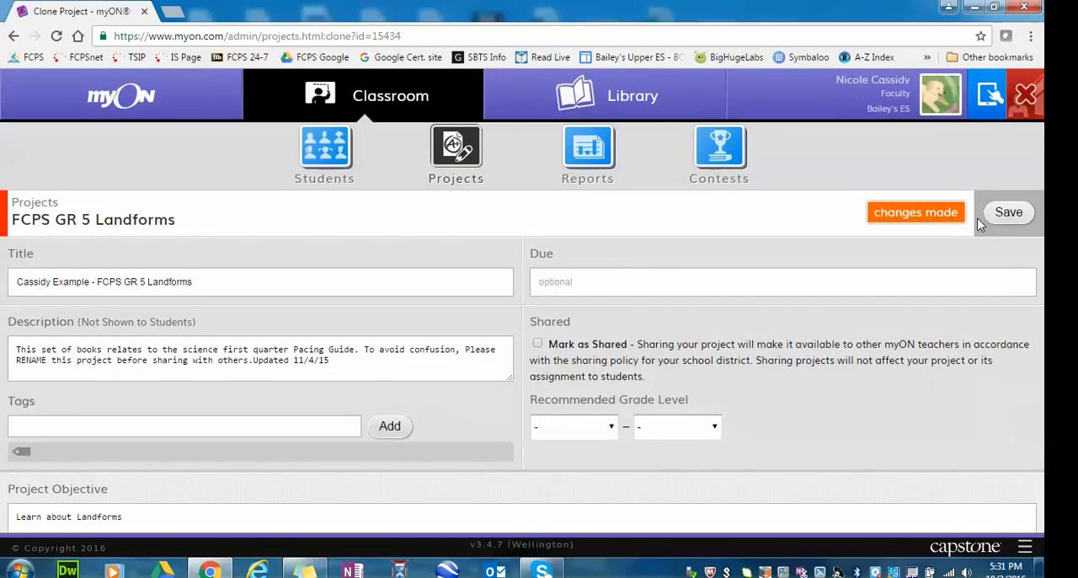
pyautogui.click(609, 344)
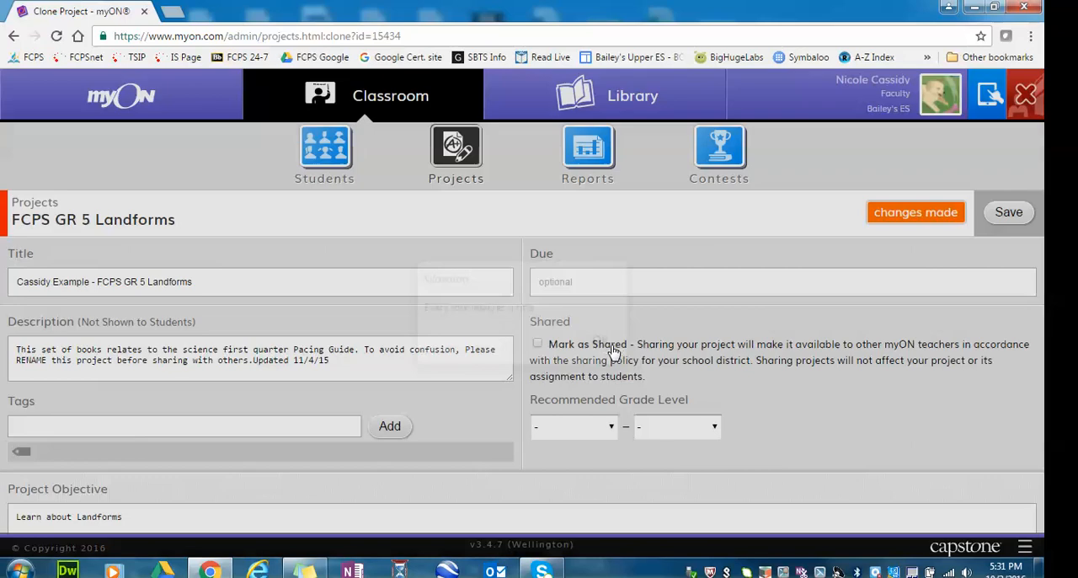
# Delete the untitled Writing Task from the project and confirm the deletion.
pyautogui.scroll(-3, 615, 348)
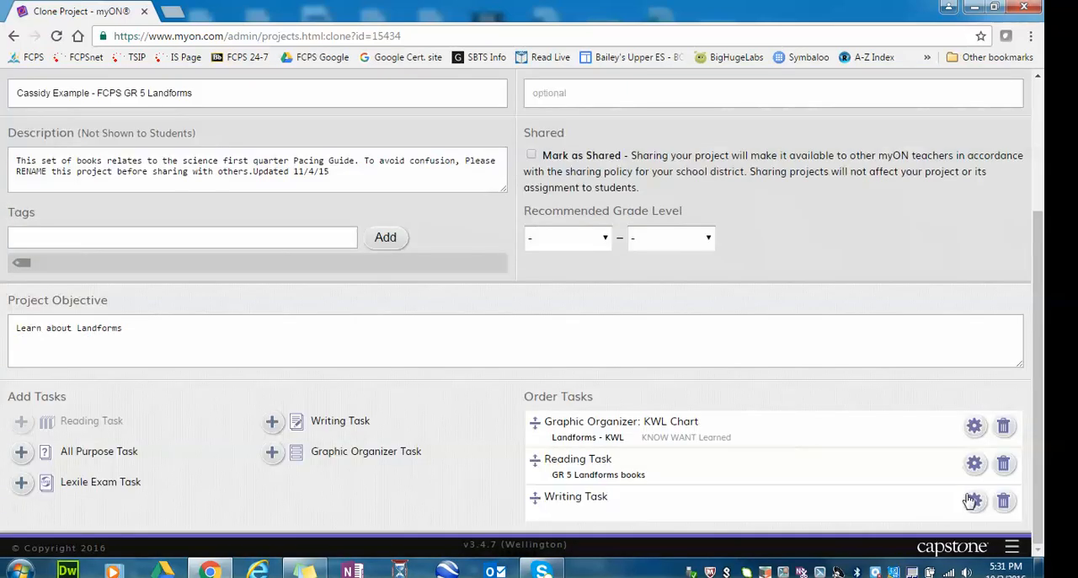
pyautogui.click(1008, 505)
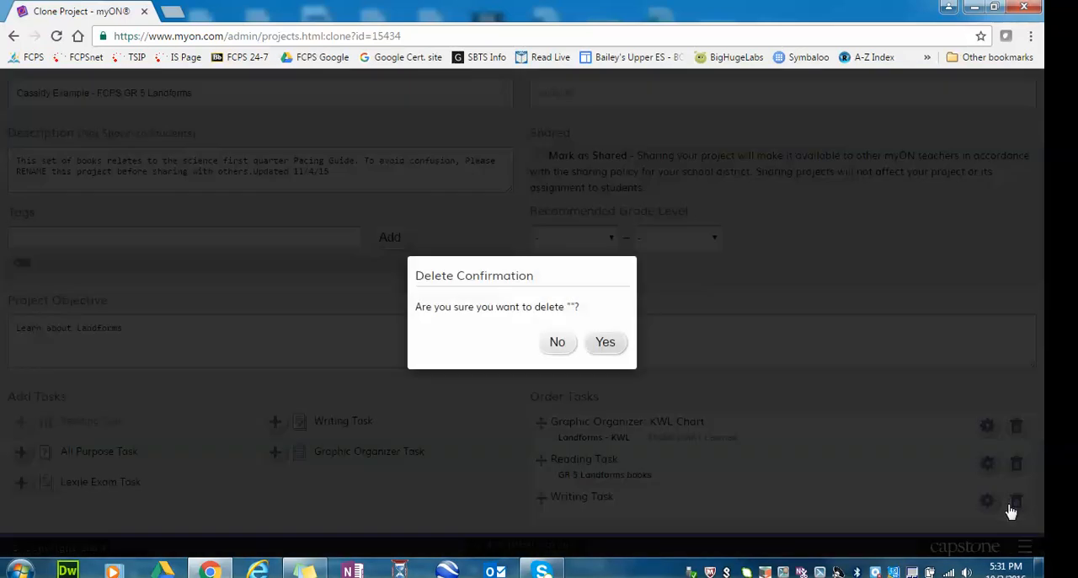
pyautogui.click(598, 346)
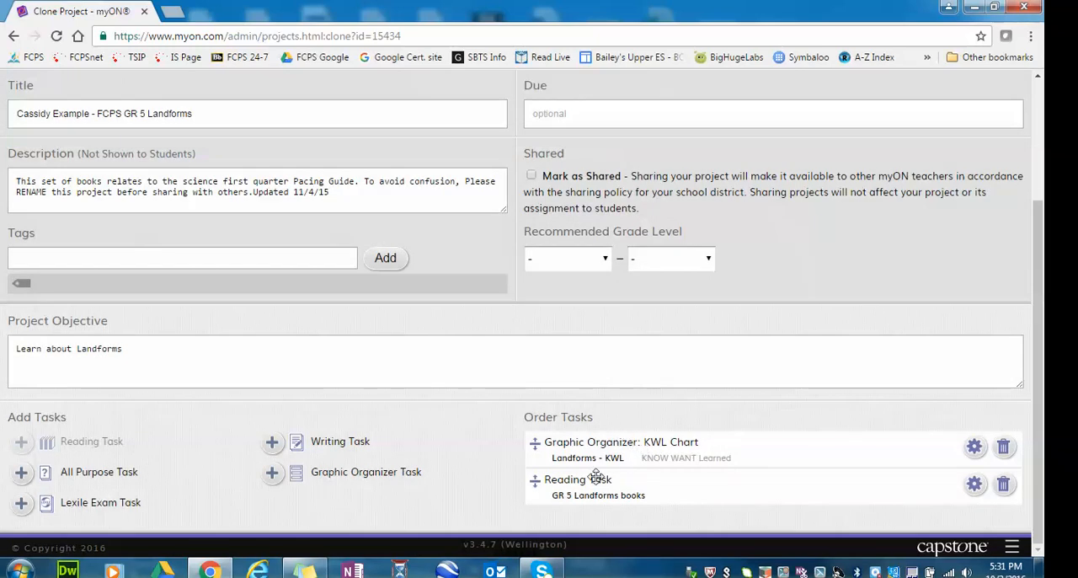
# Save the customised project and find it among the inactive projects in My Projects.
pyautogui.scroll(3, 809, 428)
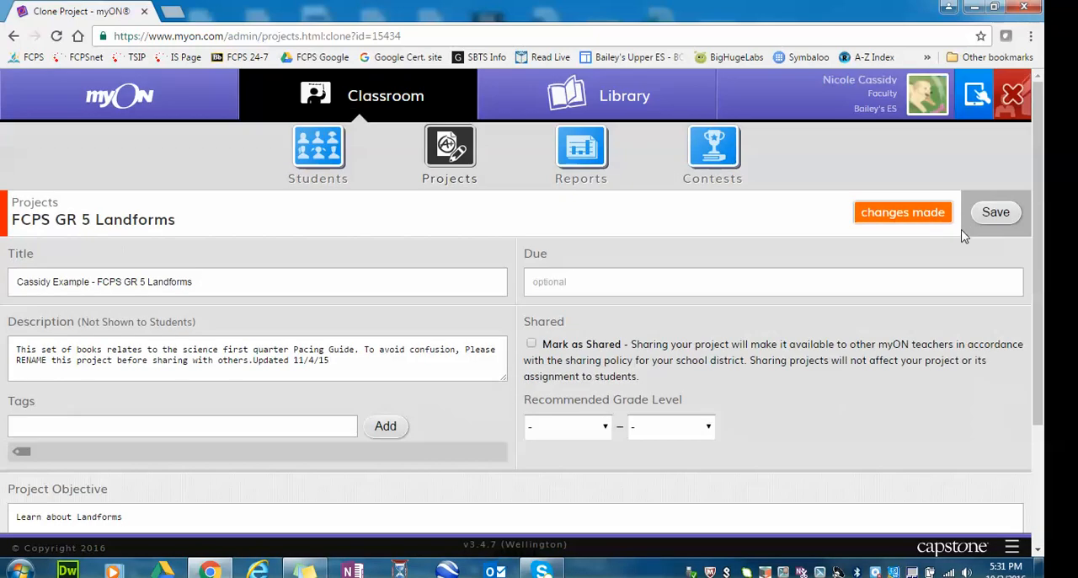
pyautogui.click(986, 215)
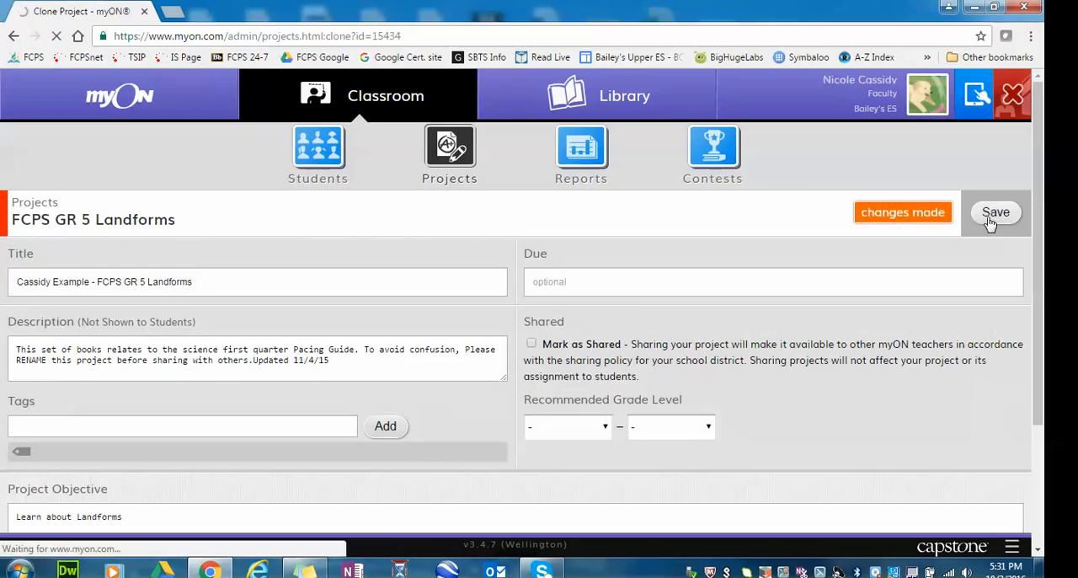
pyautogui.scroll(-5, 573, 385)
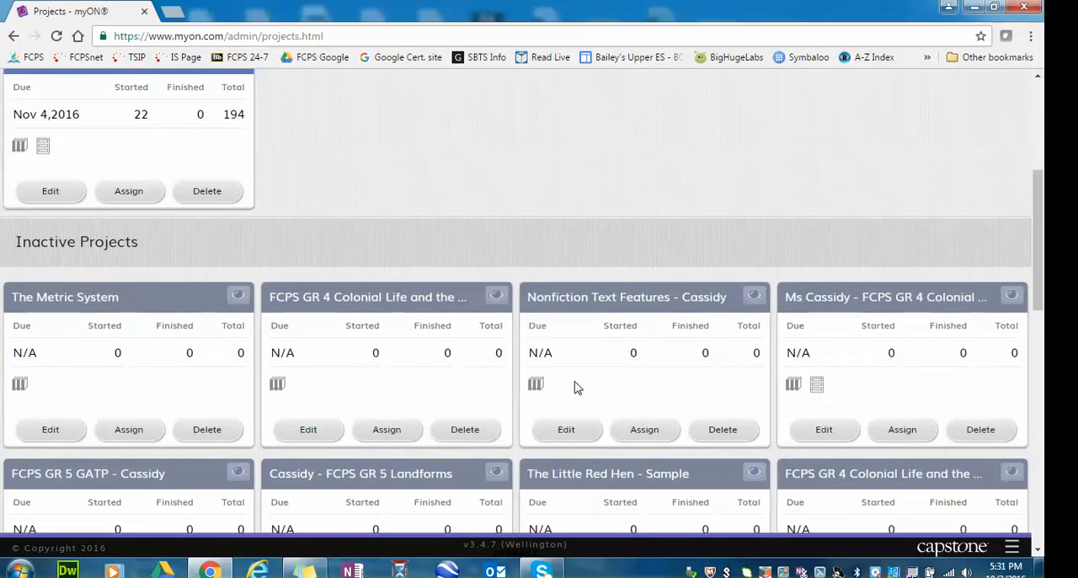
pyautogui.scroll(-8, 575, 387)
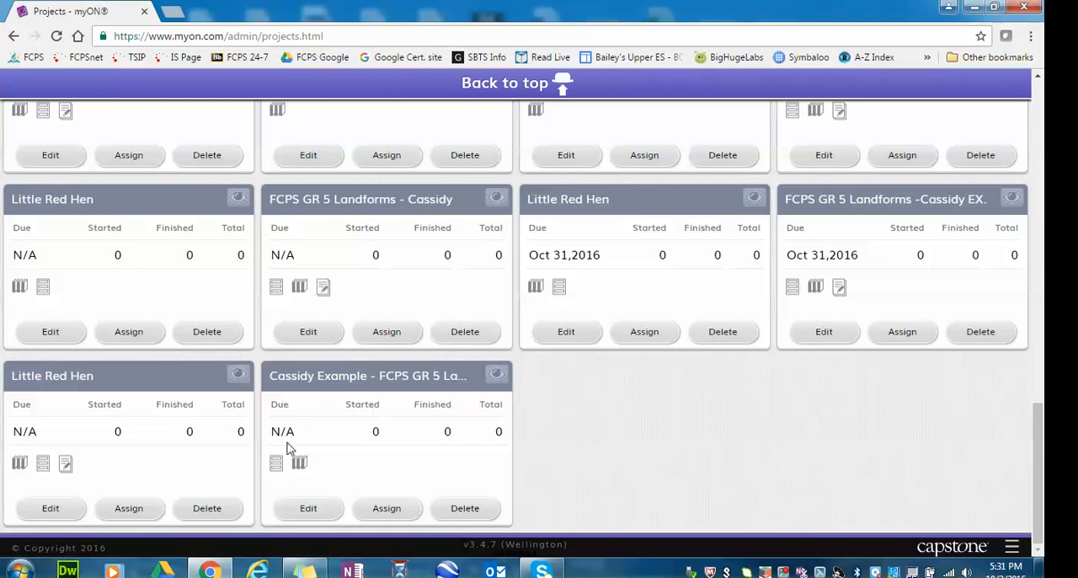
# Open student assignment for the customised GR 5 Landforms project and filter the students to grade 3.
pyautogui.click(386, 508)
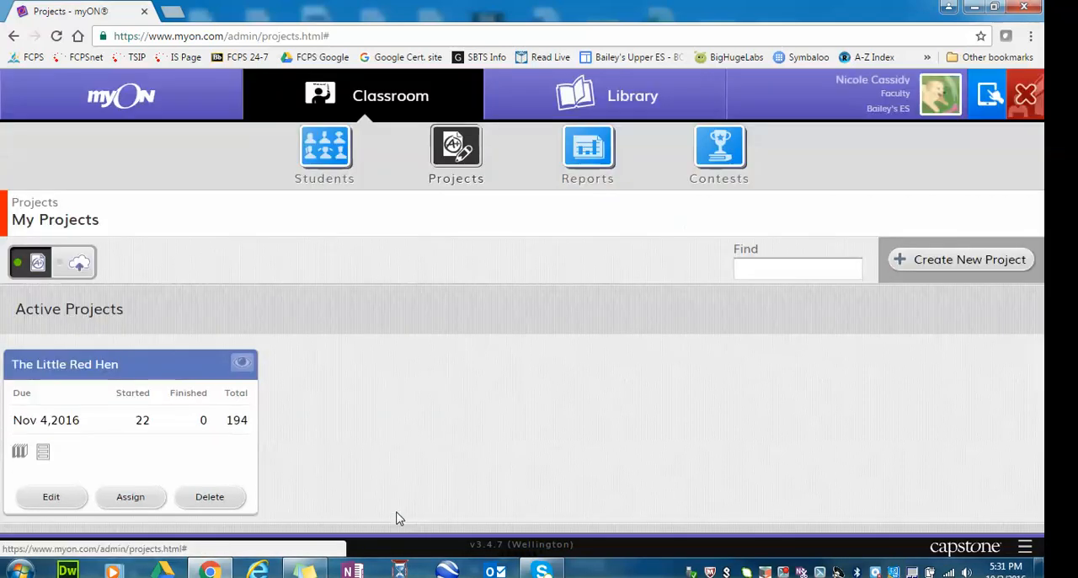
pyautogui.click(411, 300)
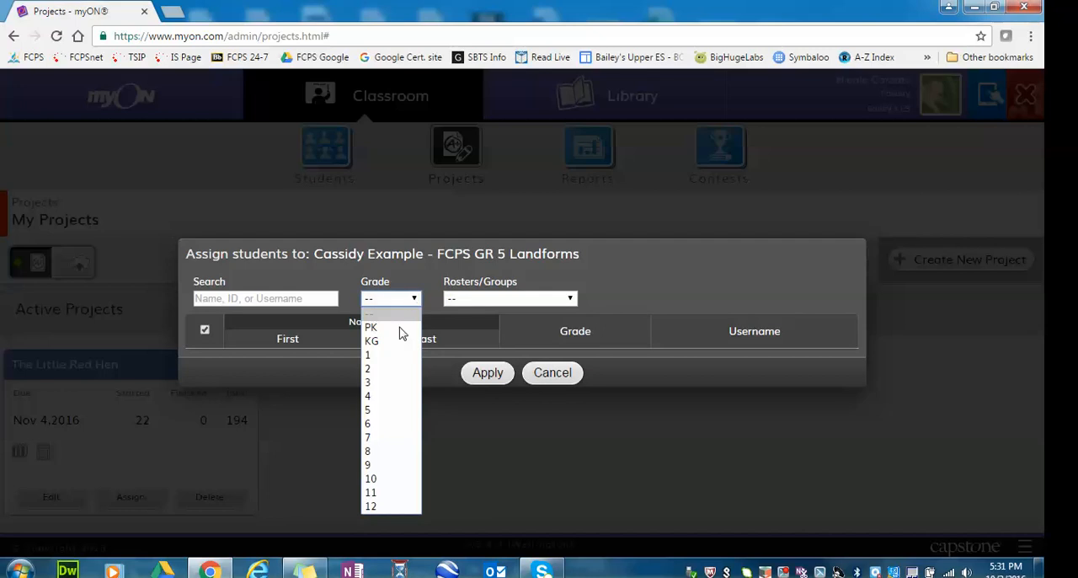
pyautogui.click(390, 383)
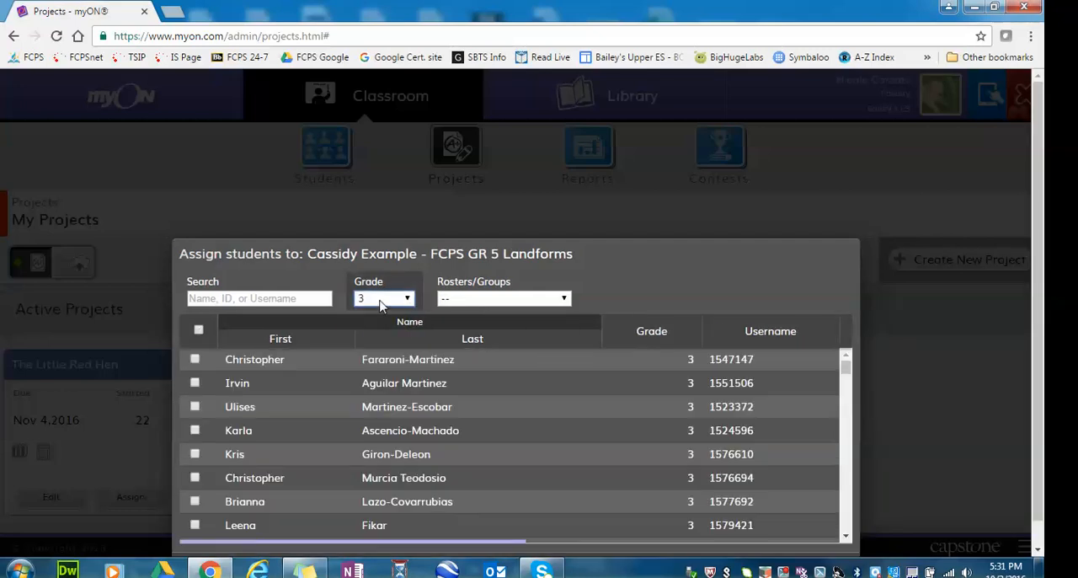
# Try selecting all listed students, clear the selection, view the roster options and leave the assignment without applying it.
pyautogui.click(199, 330)
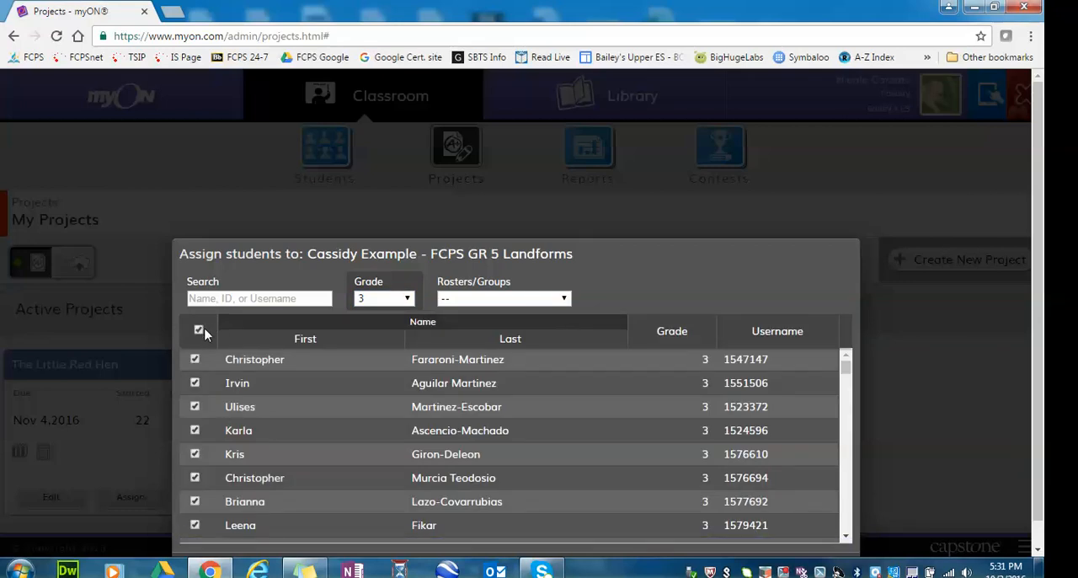
pyautogui.click(199, 329)
pyautogui.click(515, 303)
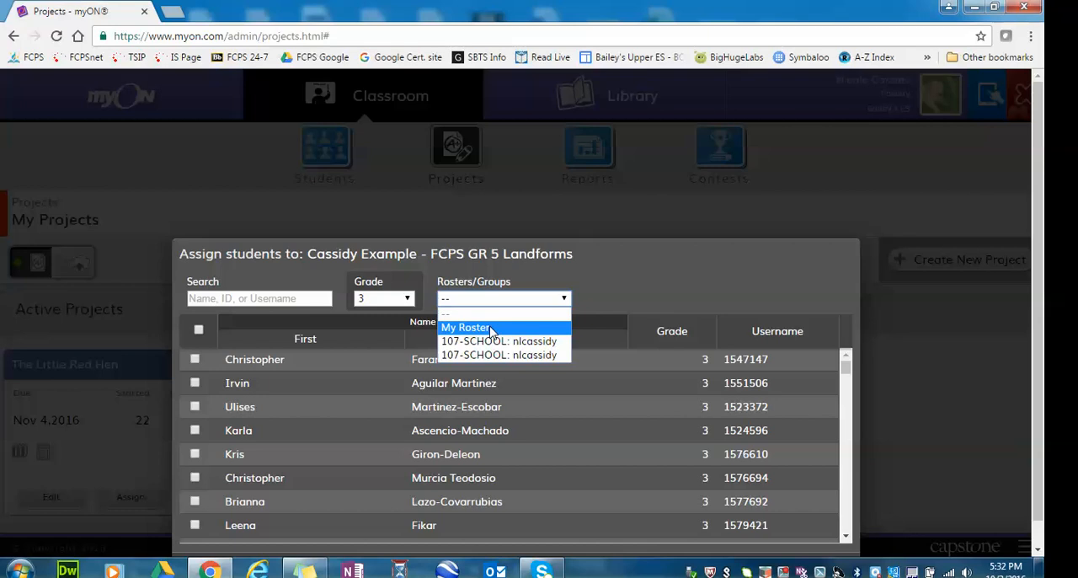
pyautogui.click(684, 207)
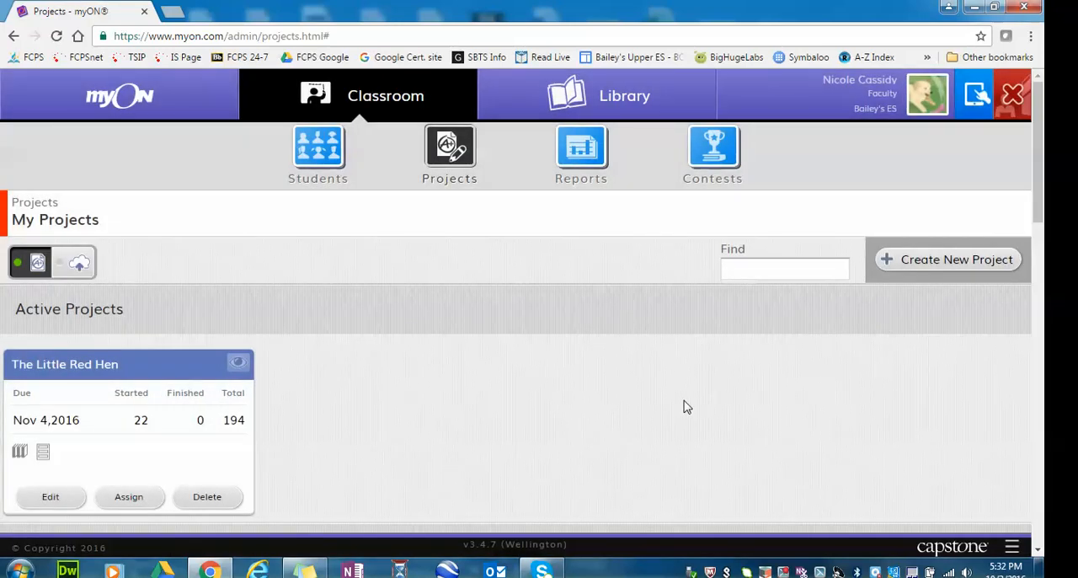
# Create a new project titled "fsffggfdfsg" with the description "gfdgf" and the due date 2016-10-20.
pyautogui.scroll(-2, 685, 404)
pyautogui.scroll(-8, 683, 405)
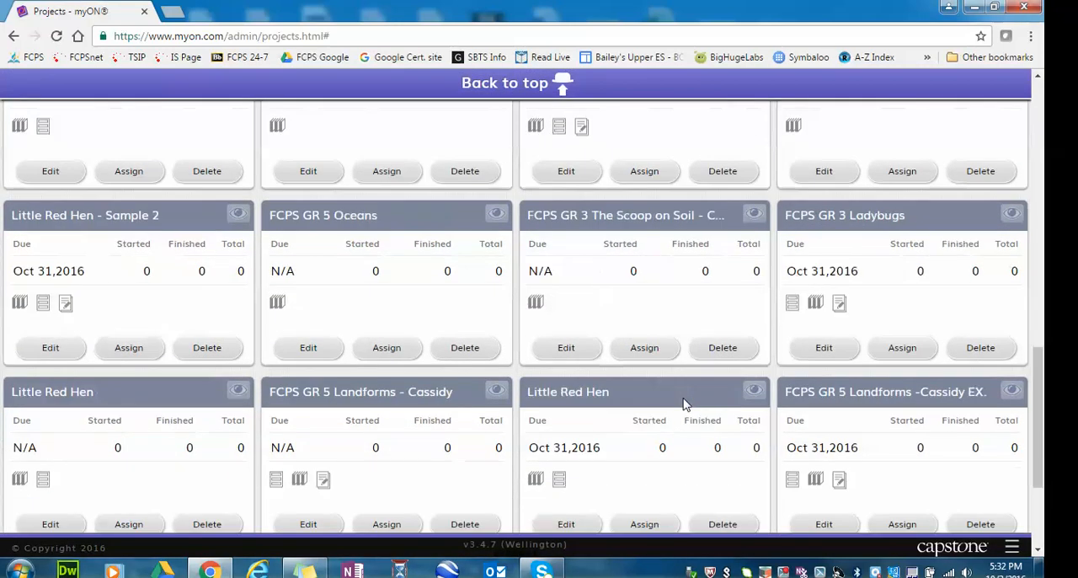
pyautogui.scroll(5, 685, 401)
pyautogui.scroll(8, 585, 193)
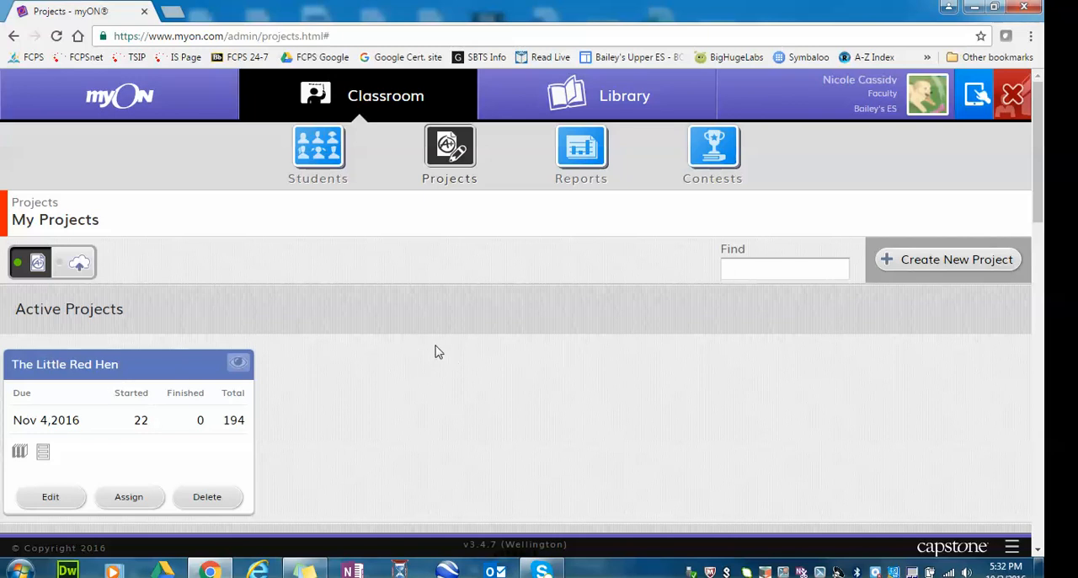
pyautogui.click(889, 263)
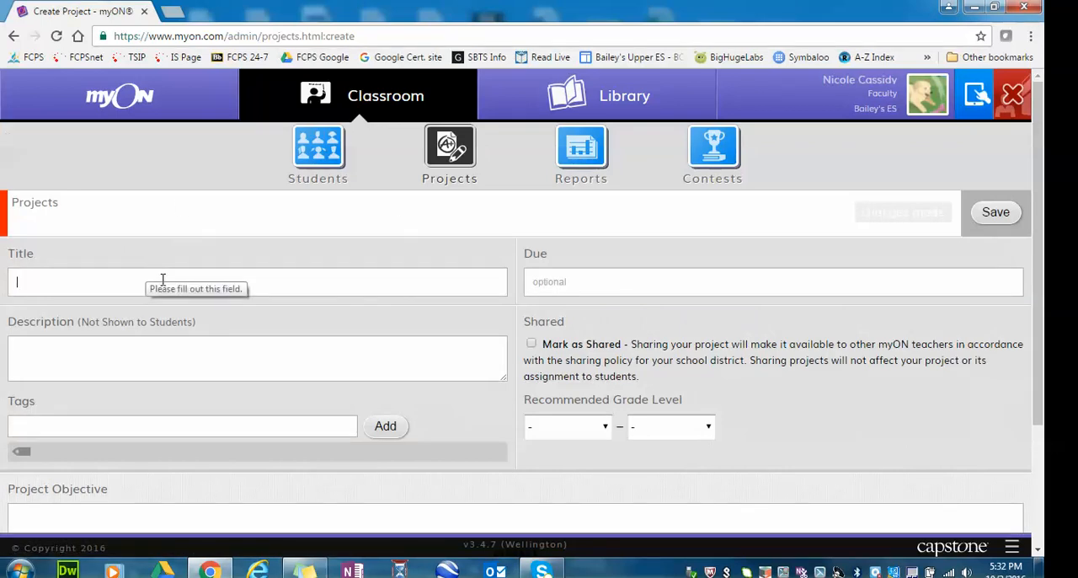
pyautogui.write('fsffggf')
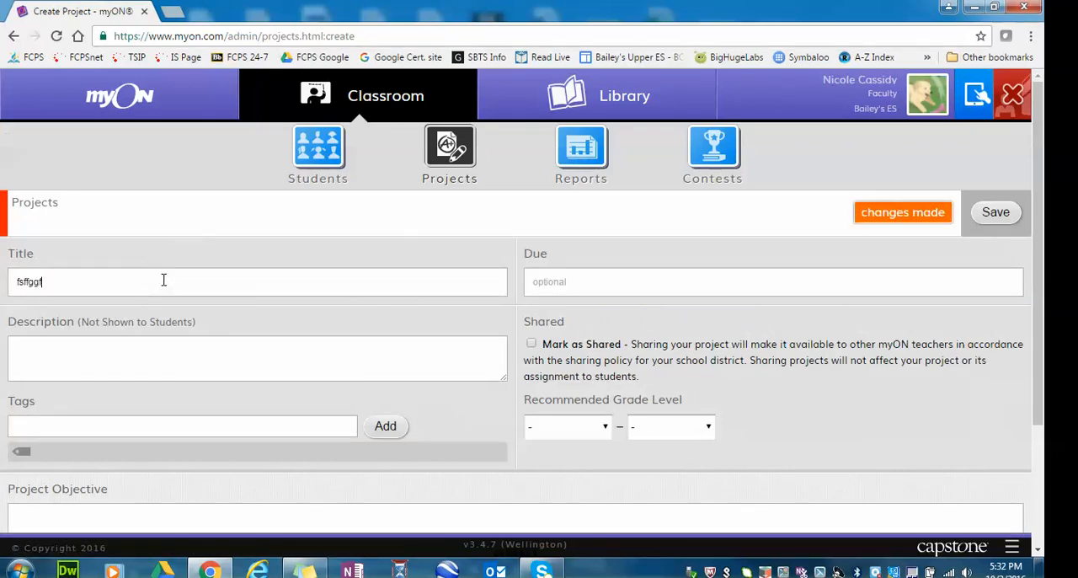
pyautogui.write('dfsg')
pyautogui.write('gfdgf')
pyautogui.click(663, 283)
pyautogui.click(616, 387)
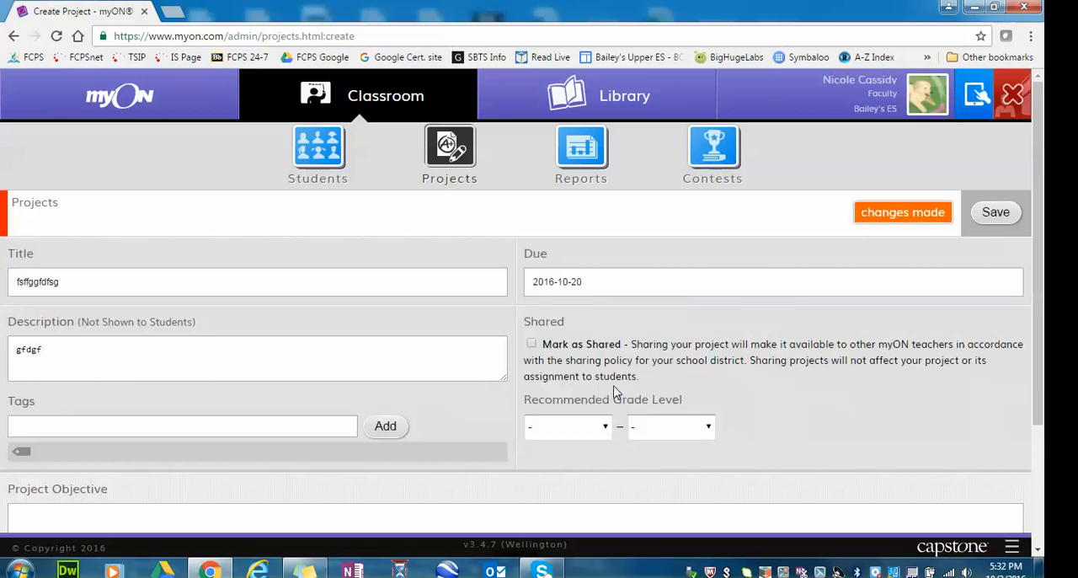
# Set the project objective to "Character Traits", replacing the placeholder text and correcting the misspelled first word.
pyautogui.scroll(-2, 236, 336)
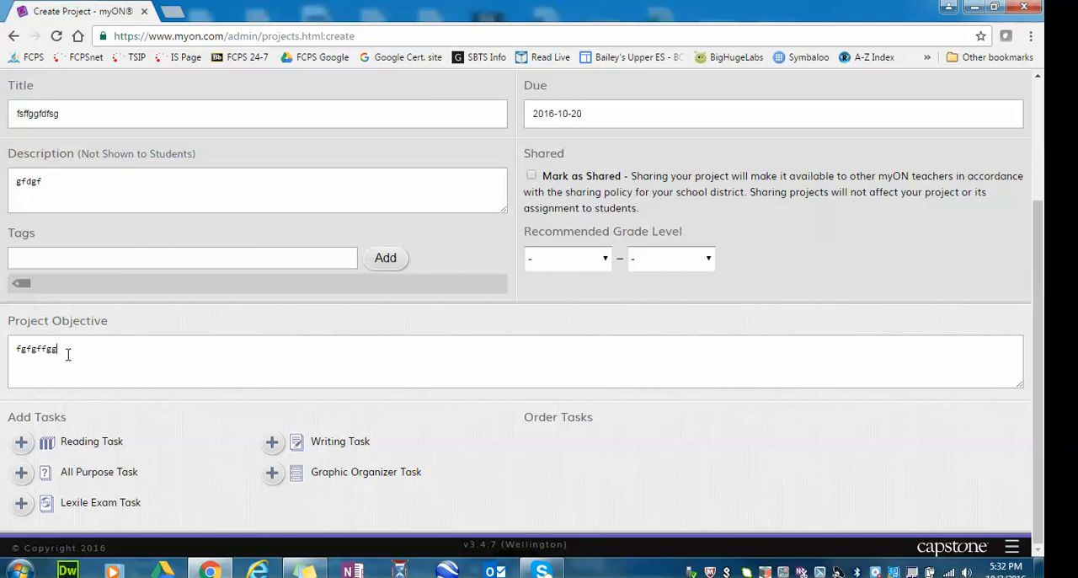
pyautogui.moveTo(68, 354); pyautogui.dragTo(1, 353)
pyautogui.write('CHaracter Traits')
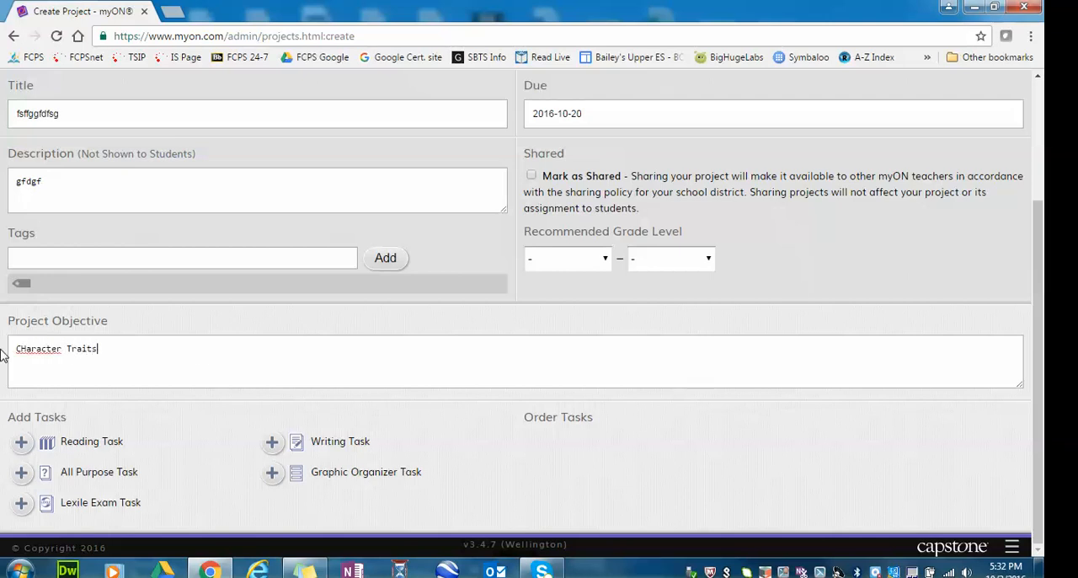
pyautogui.rightClick(37, 346)
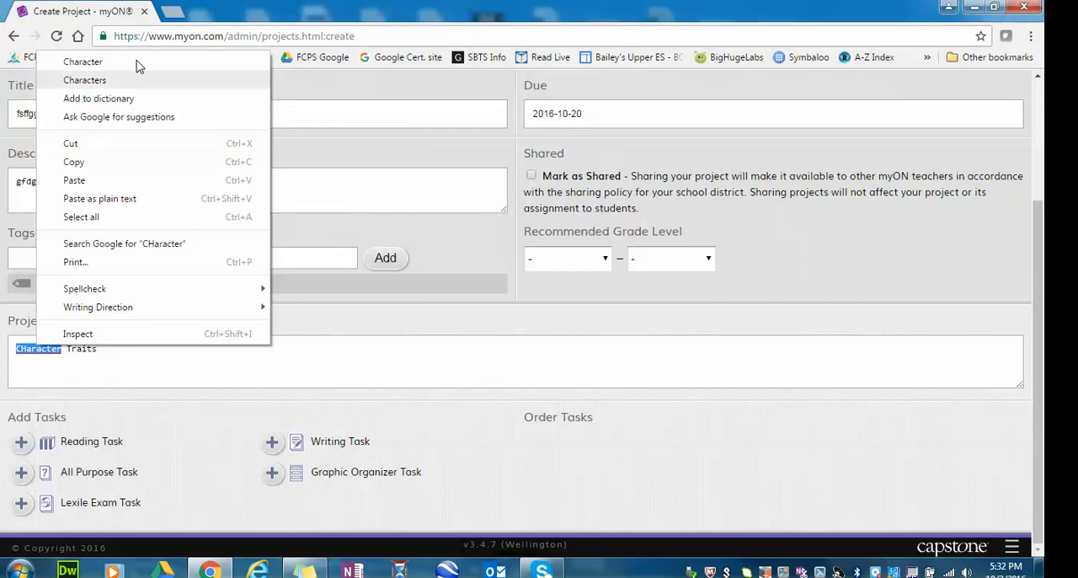
pyautogui.click(136, 64)
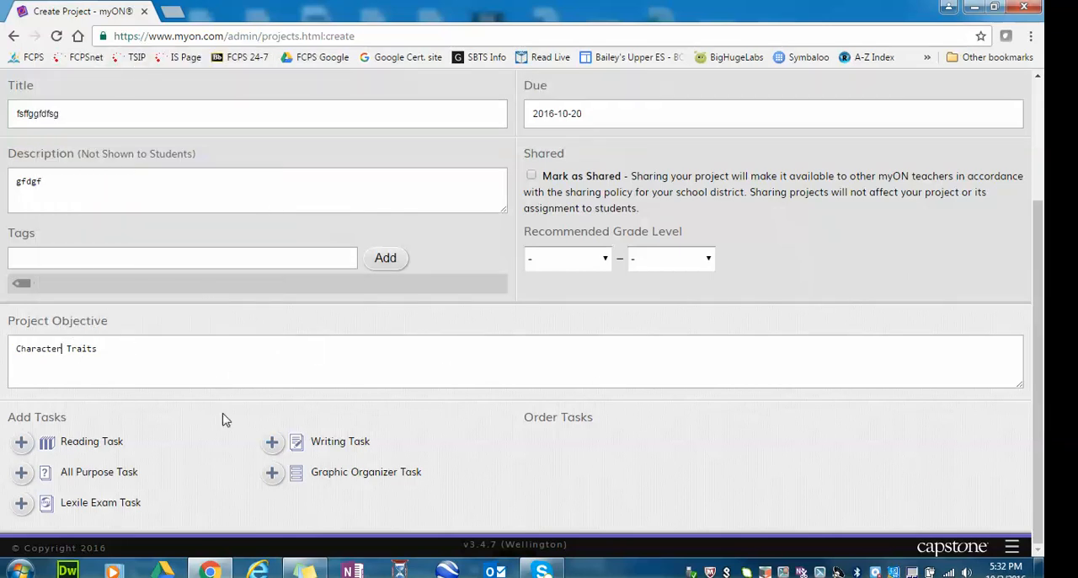
# Add a Reading Task titled "Little Red HEn" and search for the book "The Little Red Hen".
pyautogui.click(22, 444)
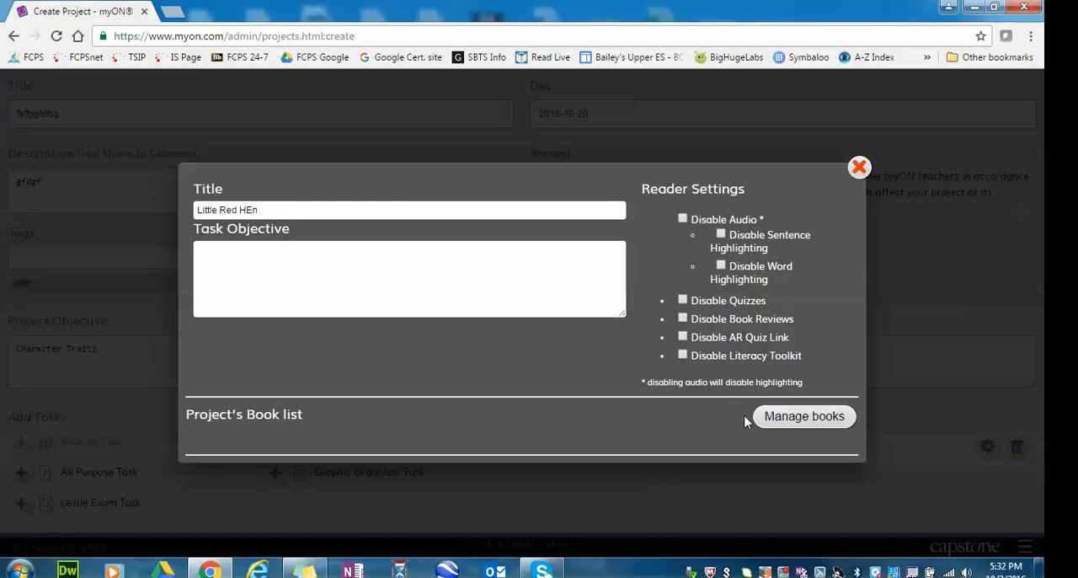
pyautogui.click(839, 418)
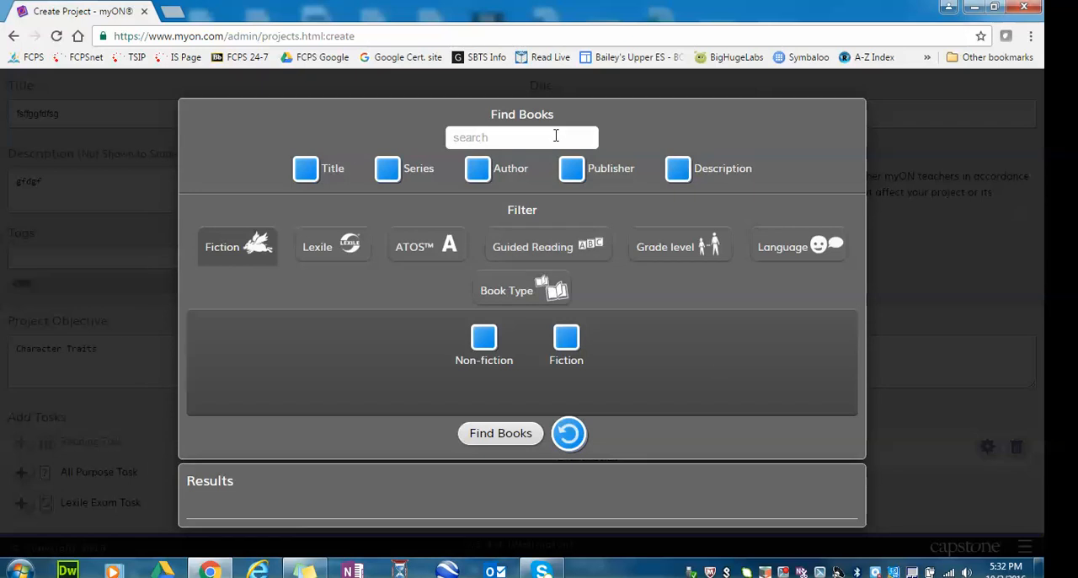
pyautogui.write('The Little Red')
pyautogui.press('Return')
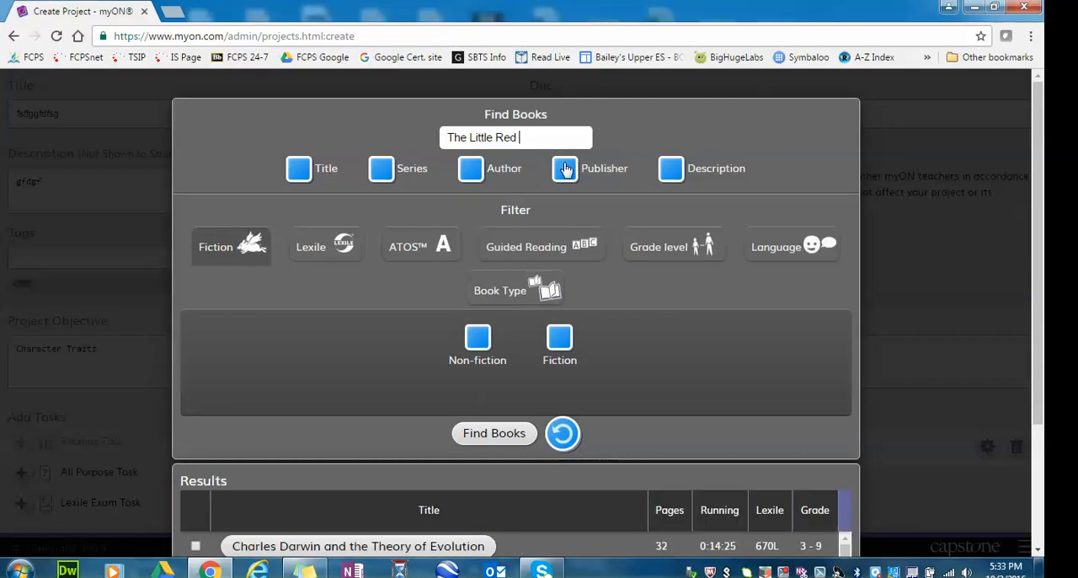
pyautogui.write('Hen')
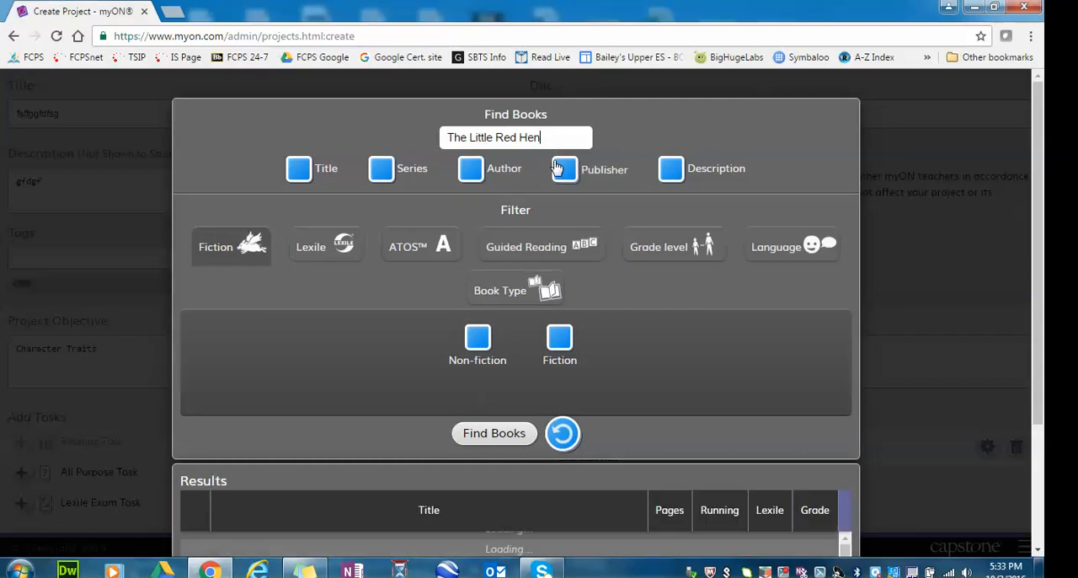
# Add The Little Red Hen to the project's book list and close the reading task settings.
pyautogui.scroll(-2, 269, 393)
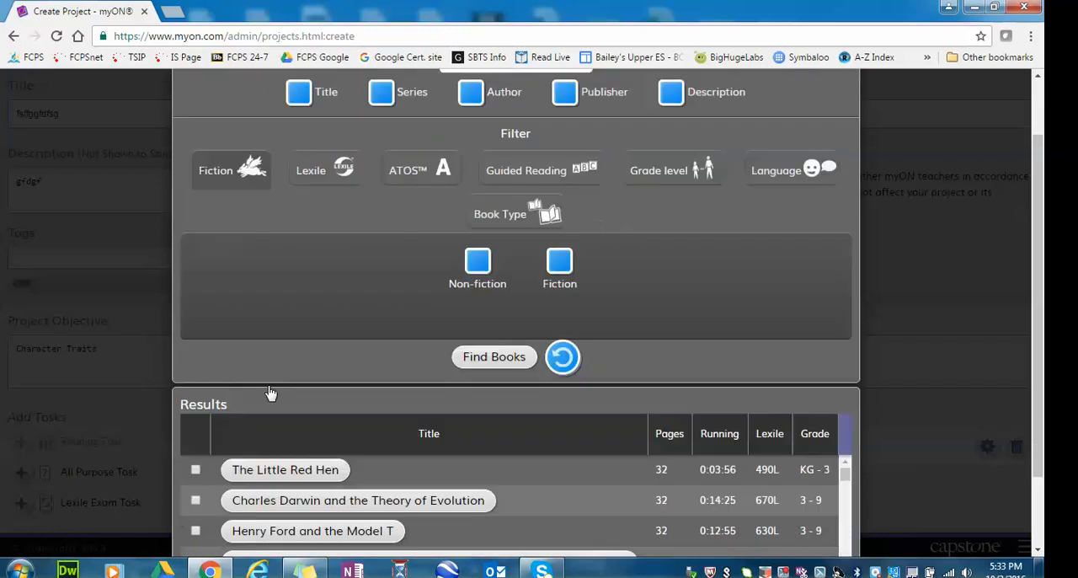
pyautogui.click(196, 376)
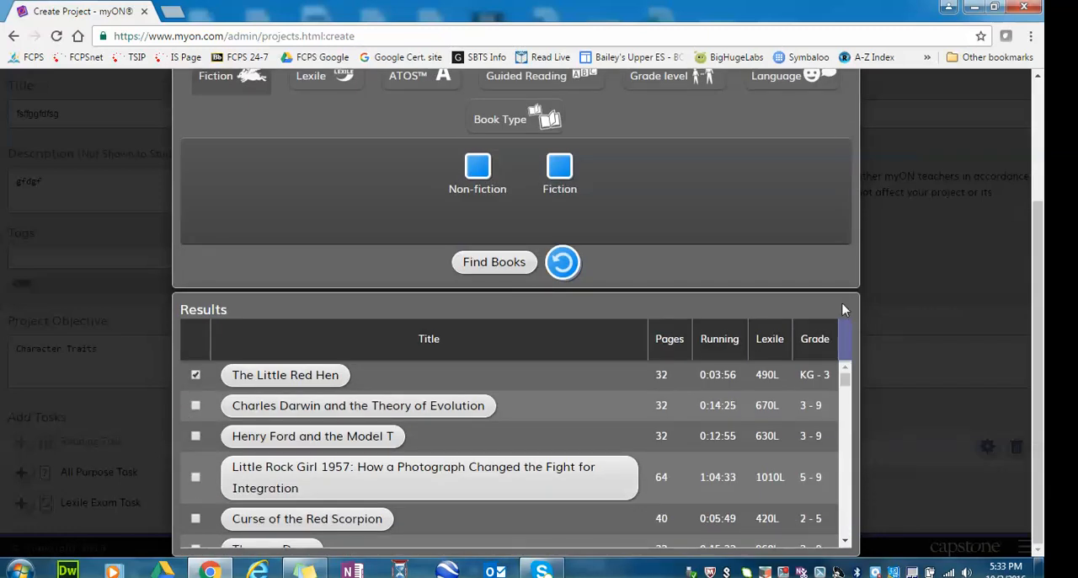
pyautogui.click(941, 314)
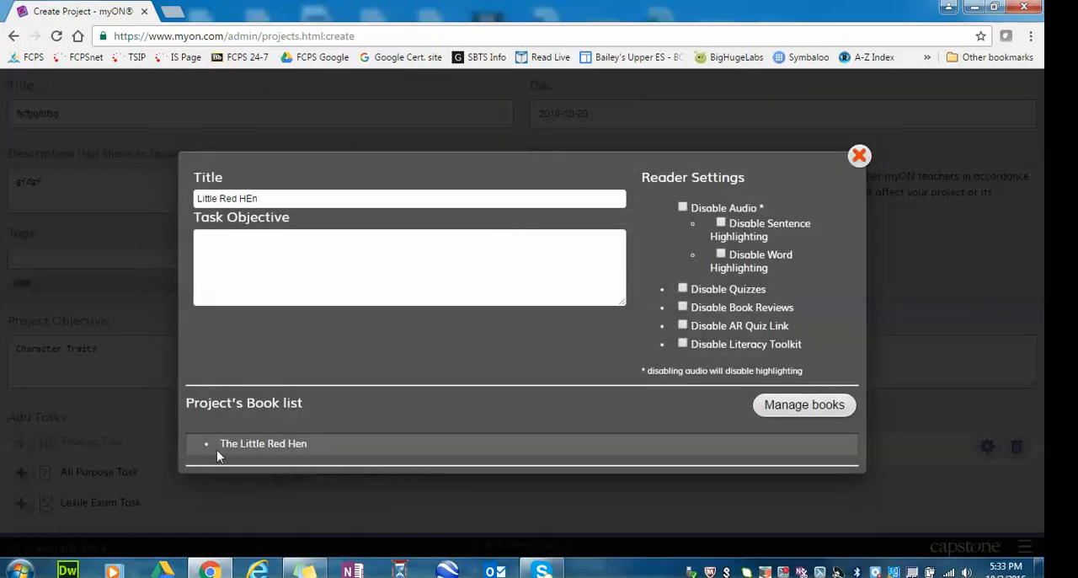
pyautogui.click(859, 157)
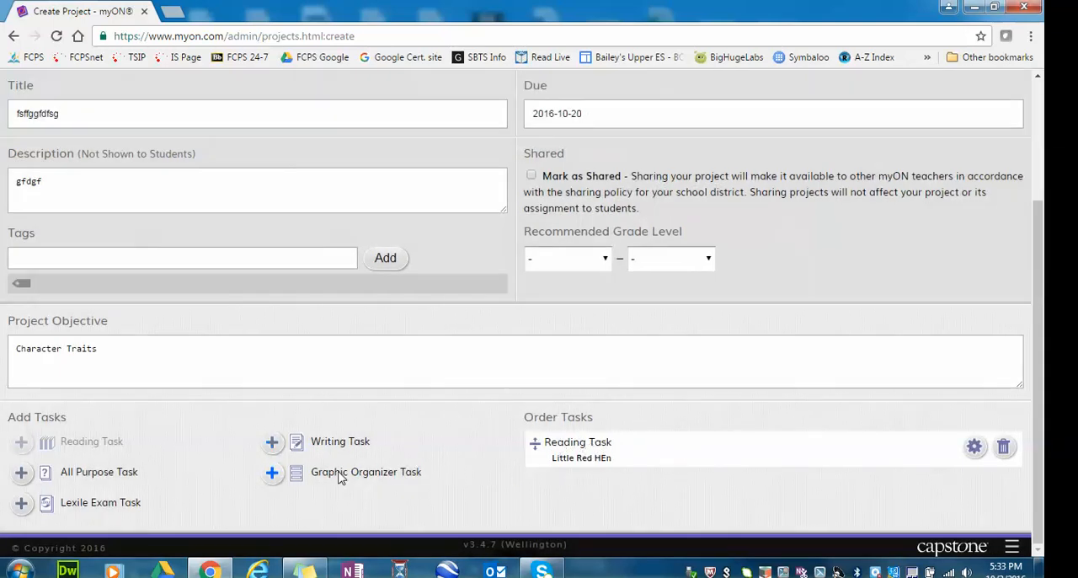
# Add a Graphic Organizer Task using the Character Map layout and title it "Character Map/Web".
pyautogui.click(274, 474)
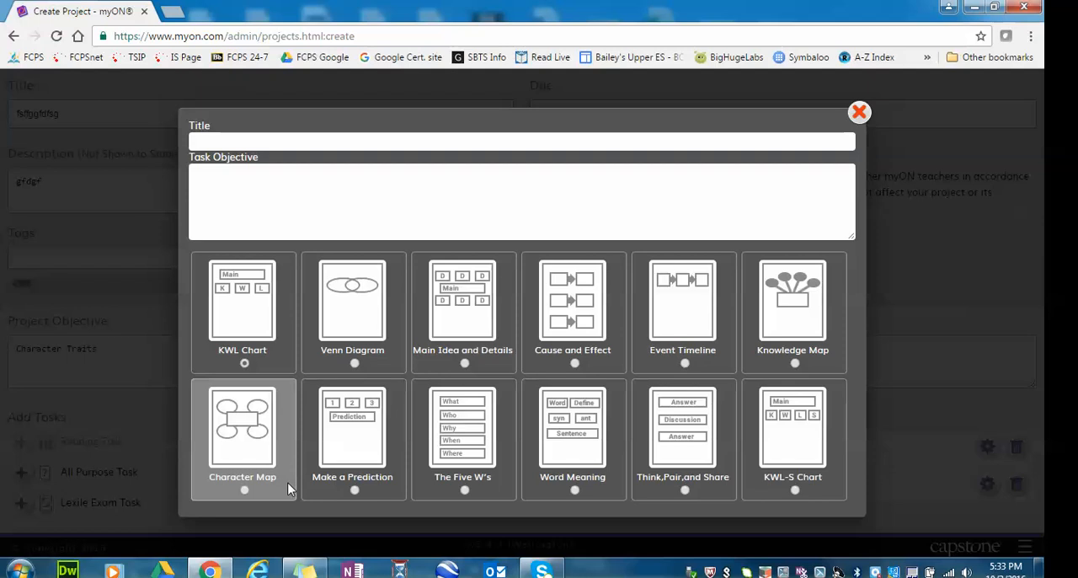
pyautogui.click(245, 490)
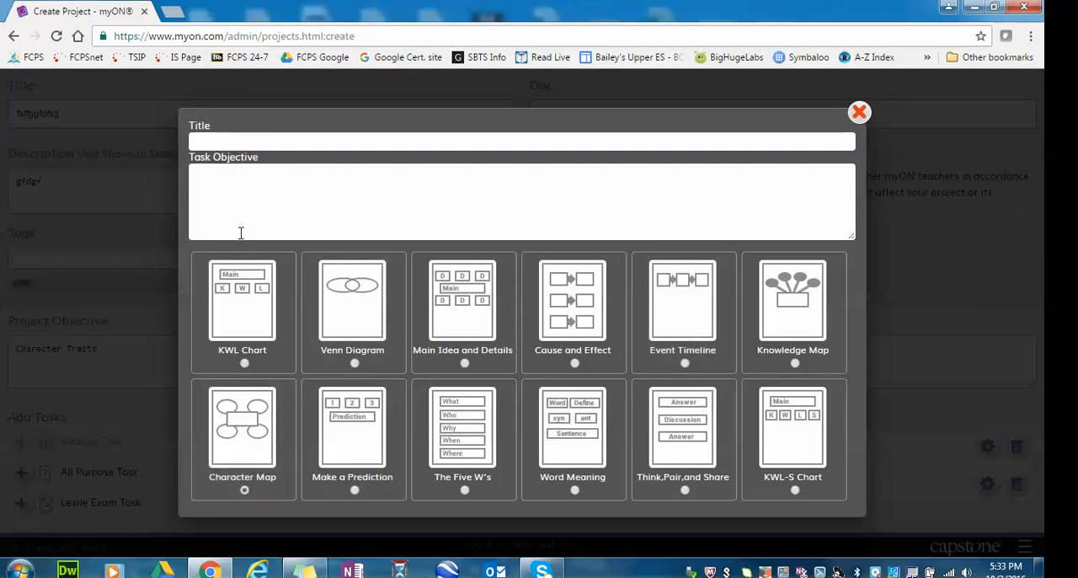
pyautogui.write('Character Map/Web')
pyautogui.click(221, 185)
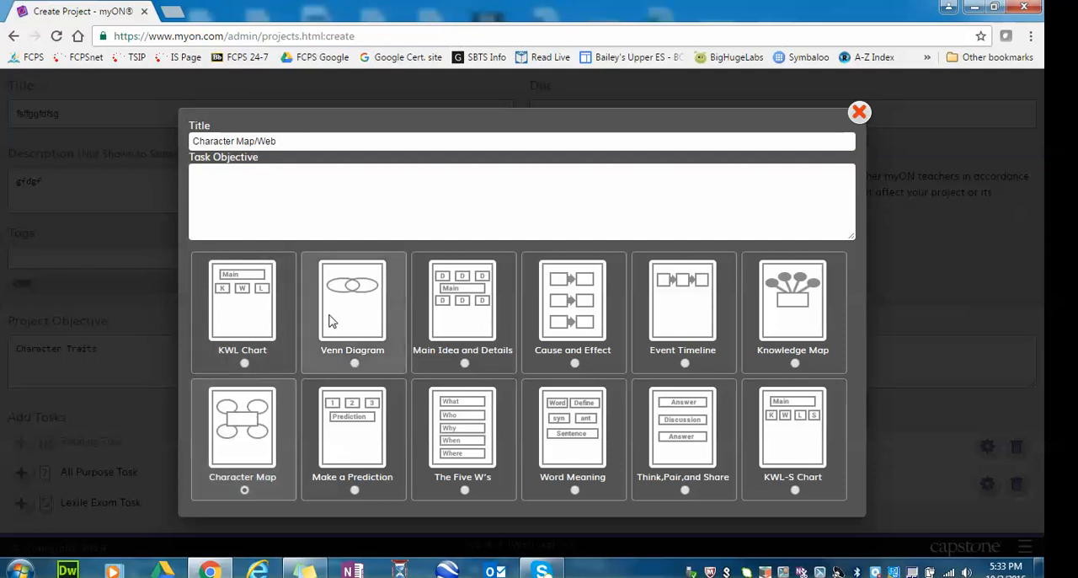
pyautogui.click(858, 114)
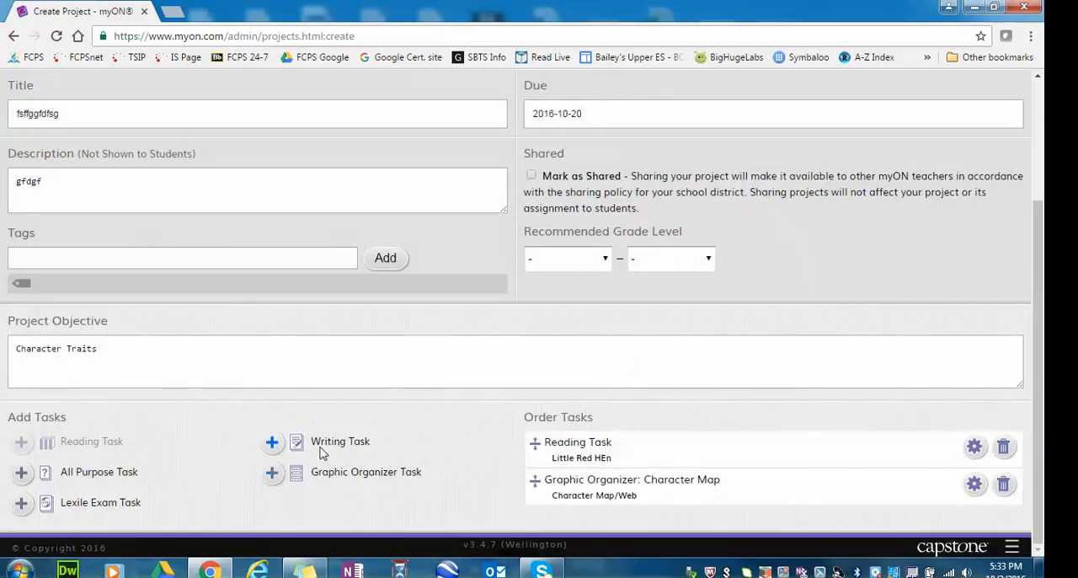
# Add a Writing Task titled "Summary of the character", correcting the misspelled word in the title.
pyautogui.click(272, 444)
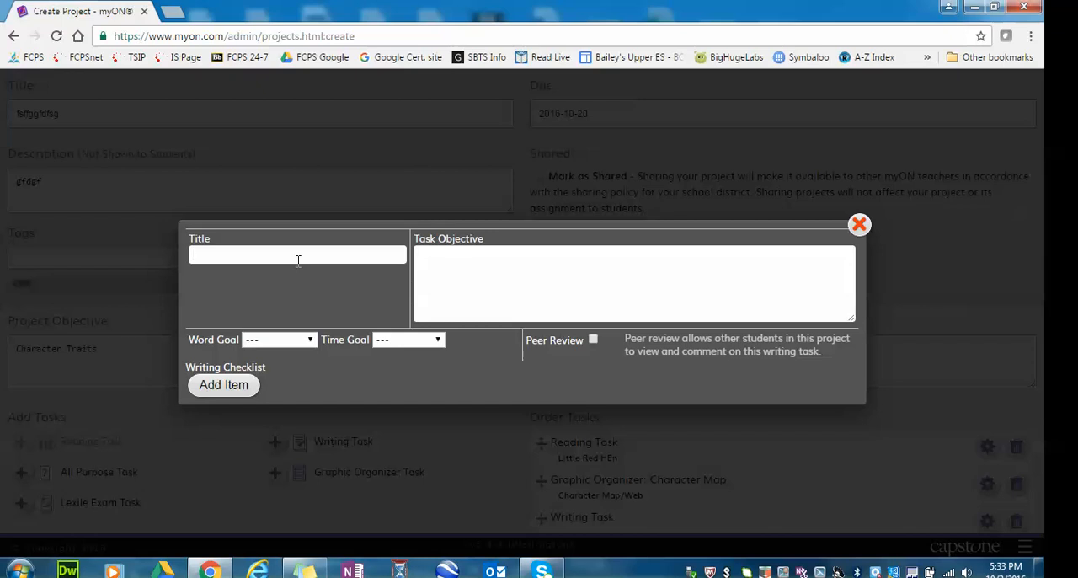
pyautogui.write('Sumamry of the character')
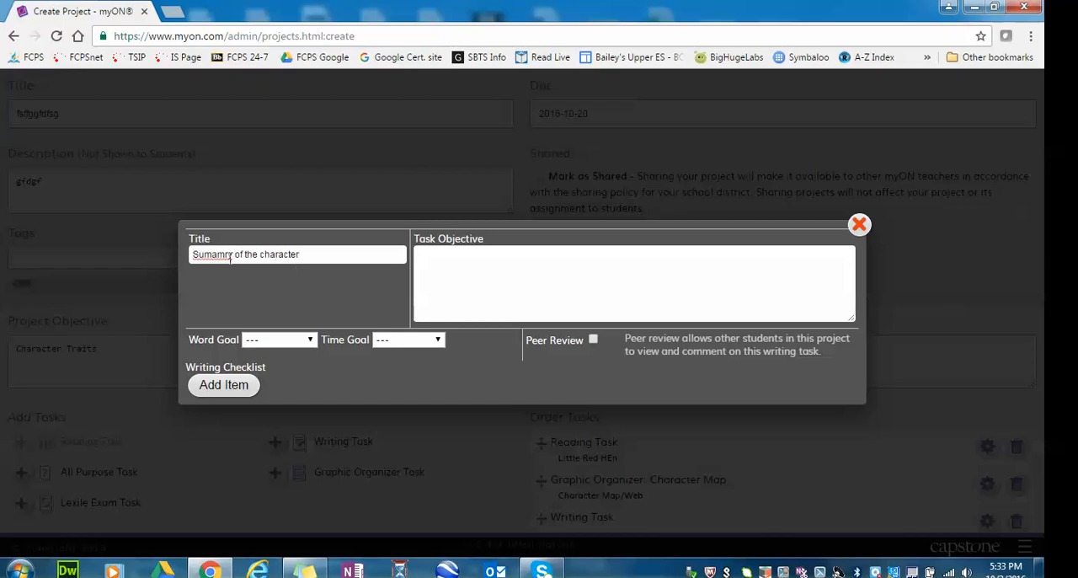
pyautogui.rightClick(231, 258)
pyautogui.click(236, 271)
pyautogui.click(546, 283)
pyautogui.click(859, 225)
# Check the order of the three tasks and save the new project.
pyautogui.scroll(-1, 823, 284)
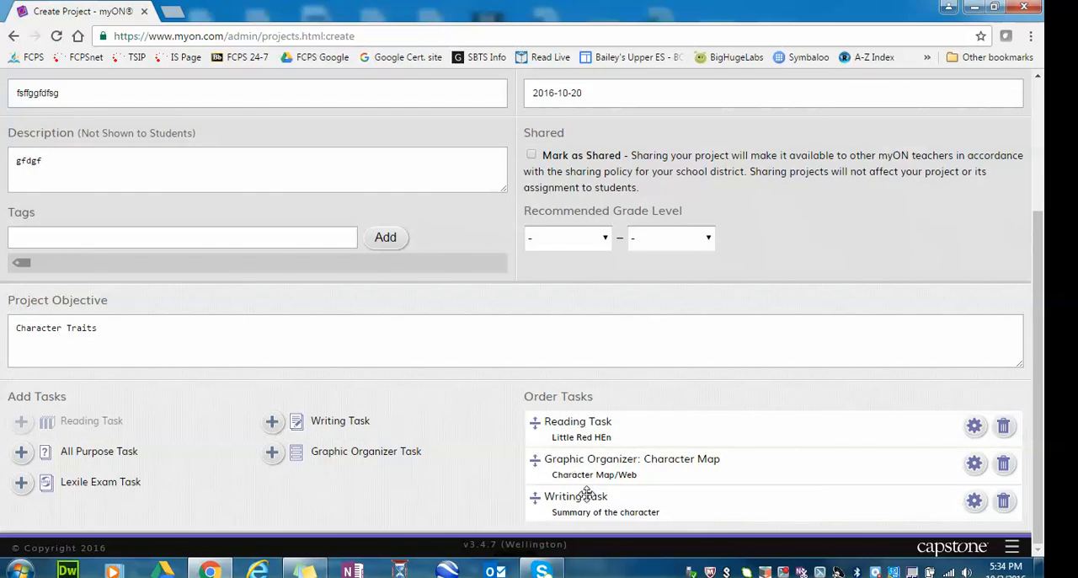
pyautogui.scroll(3, 587, 499)
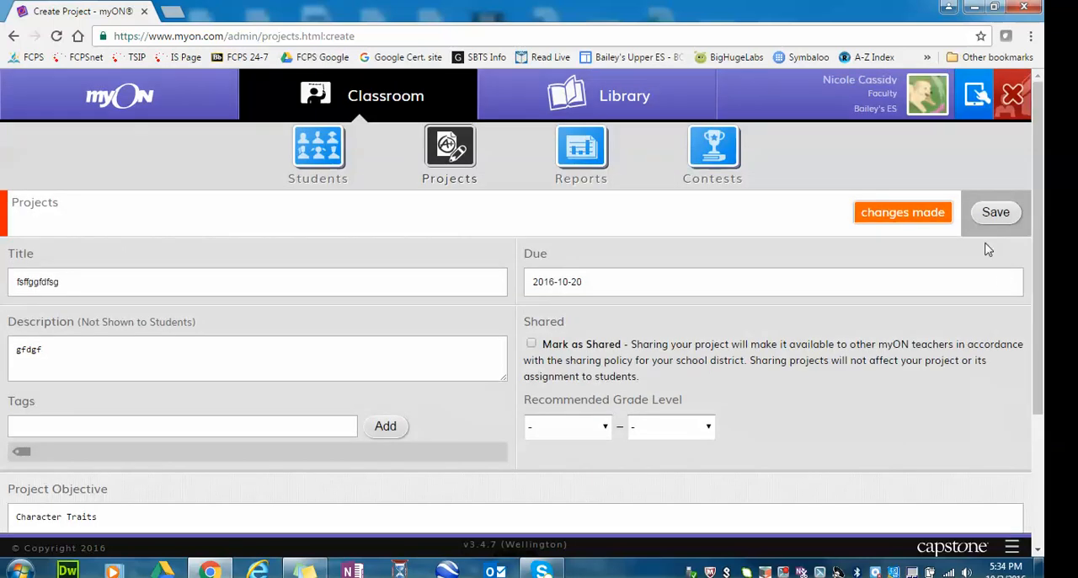
pyautogui.click(995, 214)
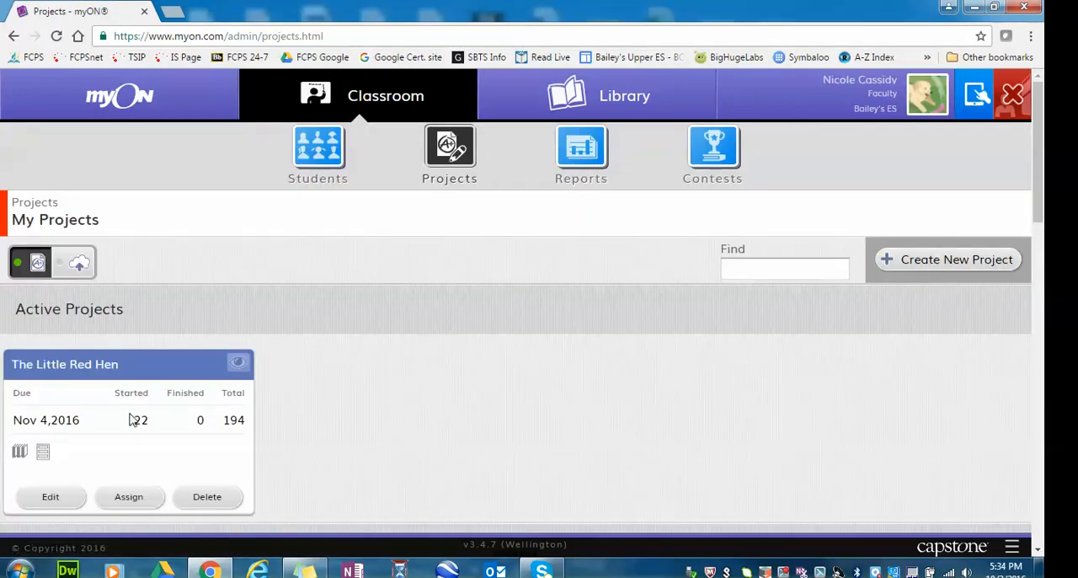
# Open the active project The Little Red Hen for editing, examine its objective and task instructions, and save it.
pyautogui.click(51, 499)
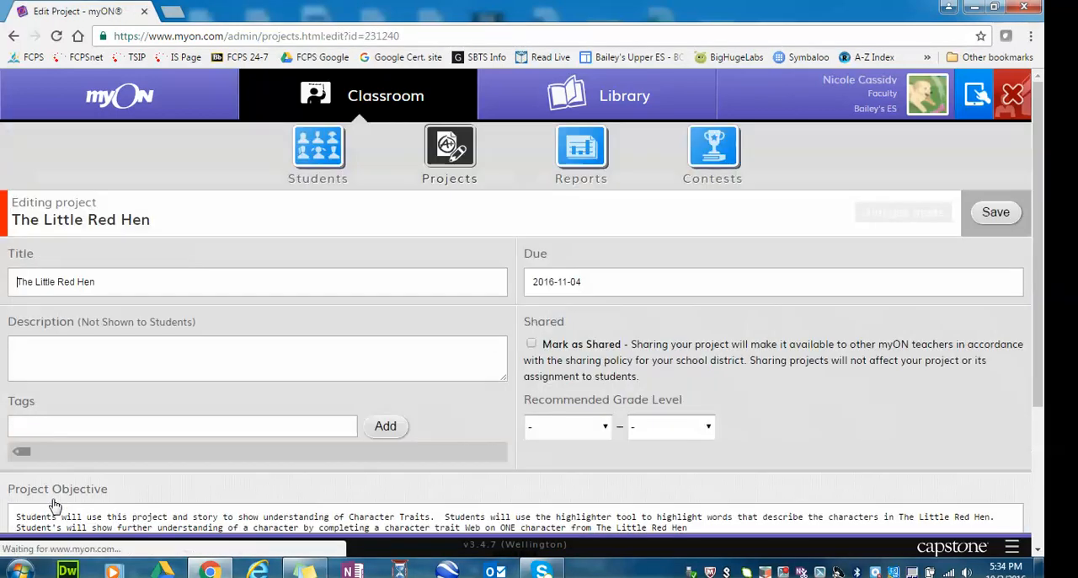
pyautogui.scroll(-3, 307, 290)
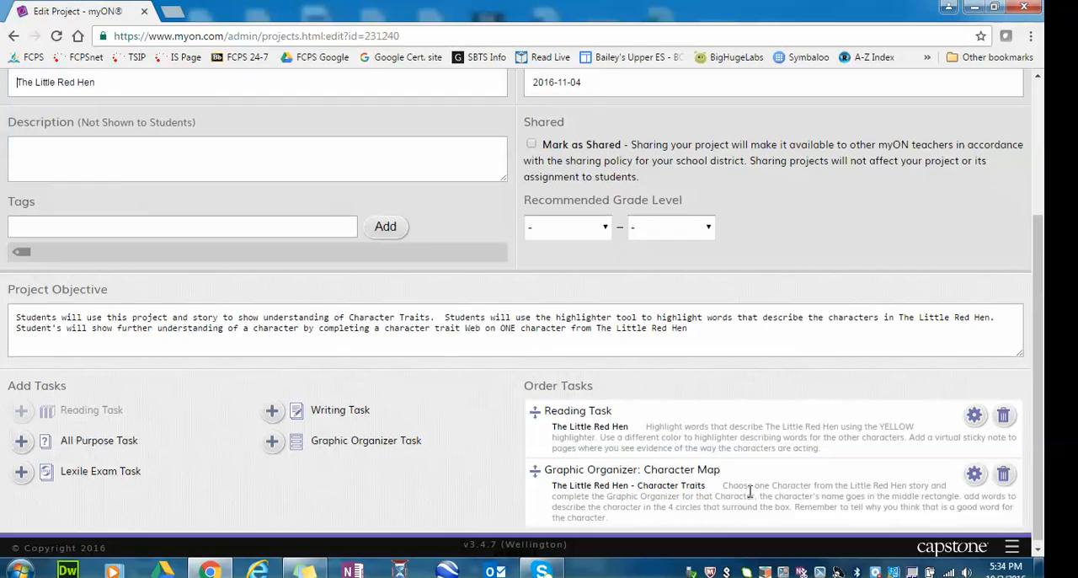
pyautogui.scroll(3, 748, 490)
pyautogui.click(1004, 213)
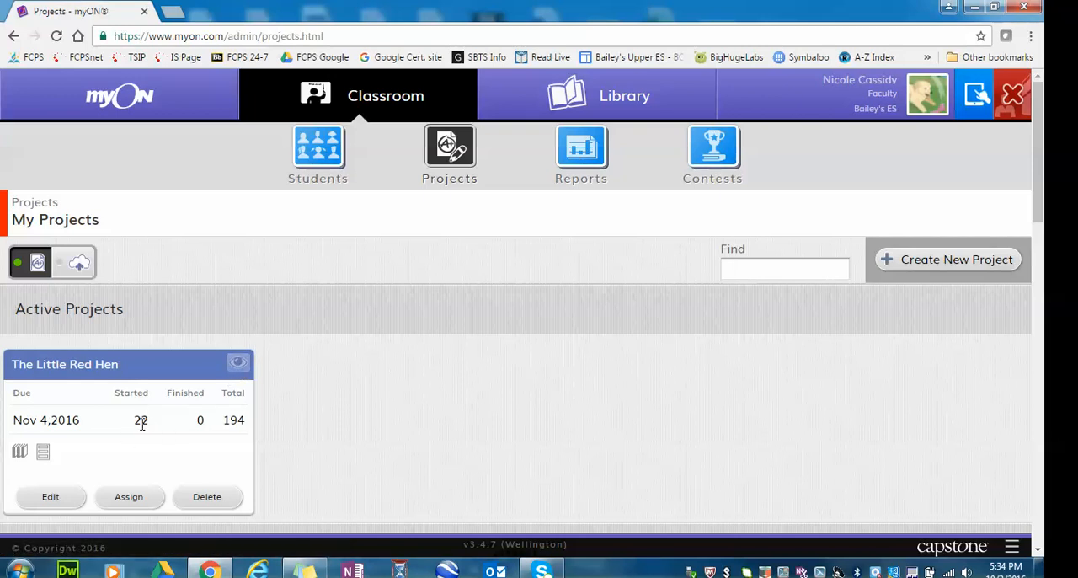
# View the progress on The Little Red Hen project and open the last started student's copy of the book where they left off.
pyautogui.click(238, 364)
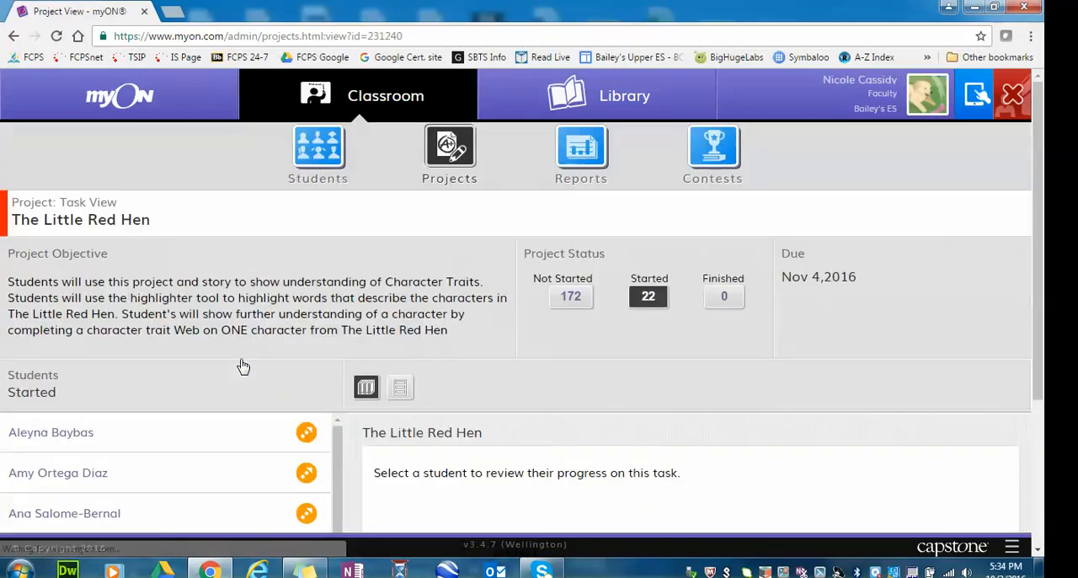
pyautogui.scroll(-3, 390, 320)
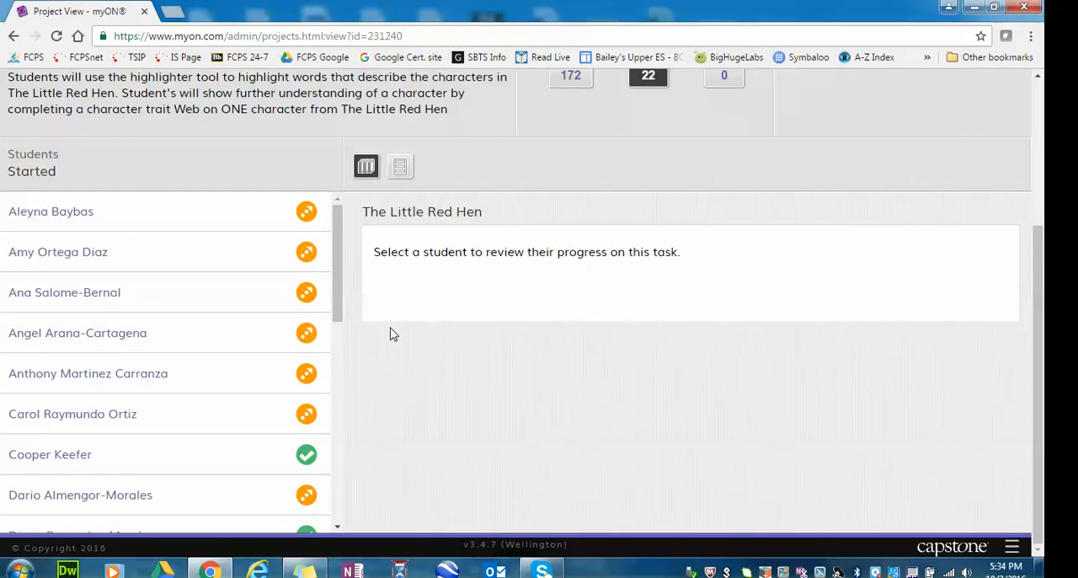
pyautogui.scroll(-8, 282, 373)
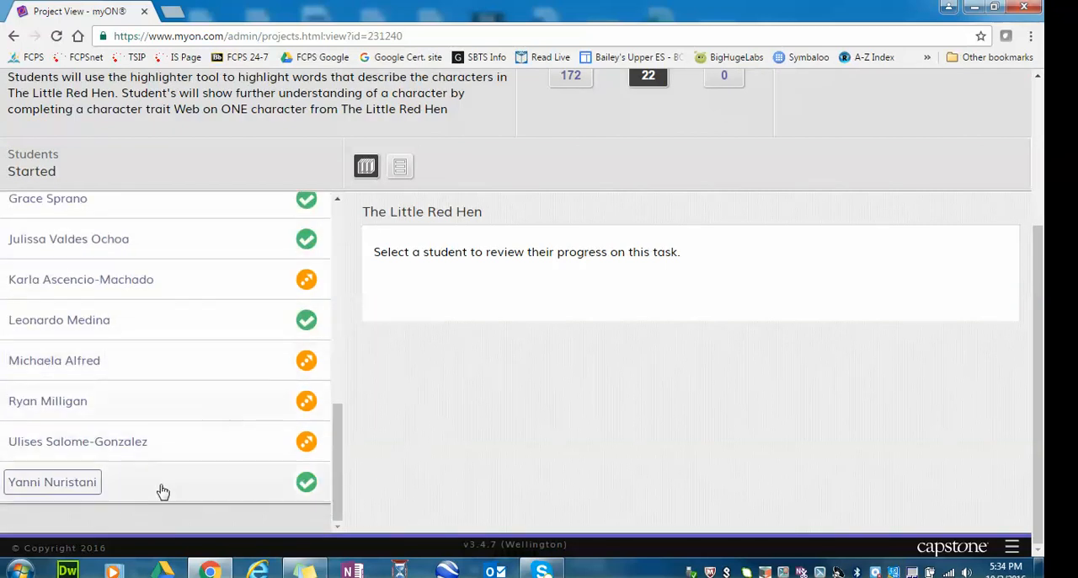
pyautogui.click(80, 484)
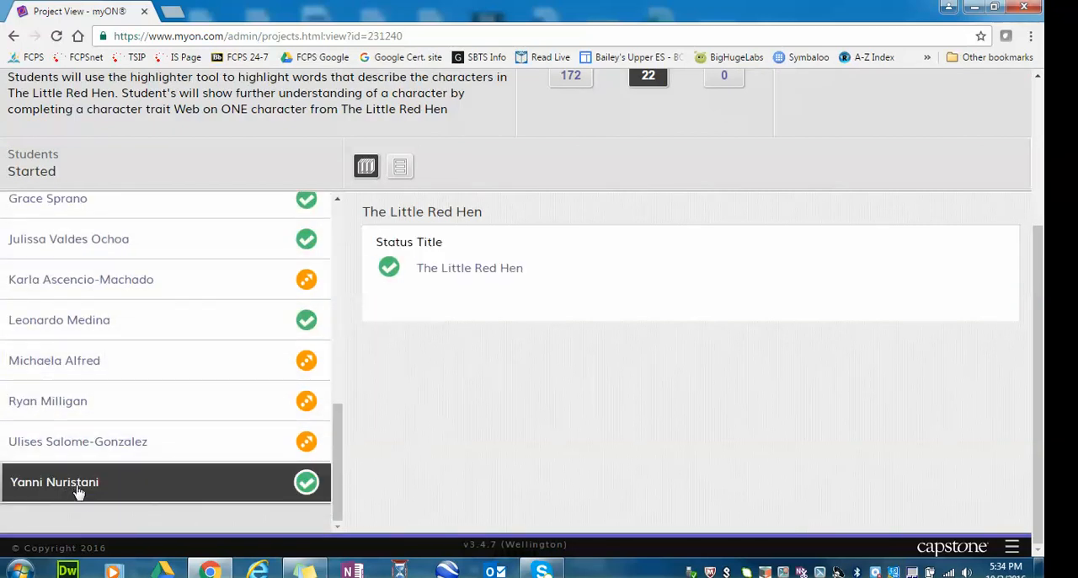
pyautogui.click(468, 268)
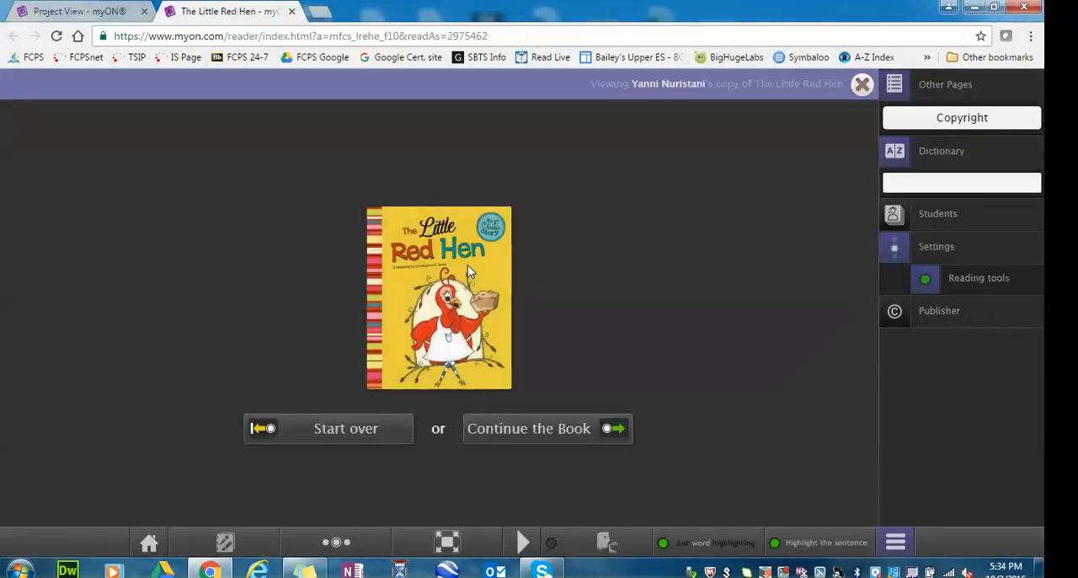
pyautogui.click(566, 427)
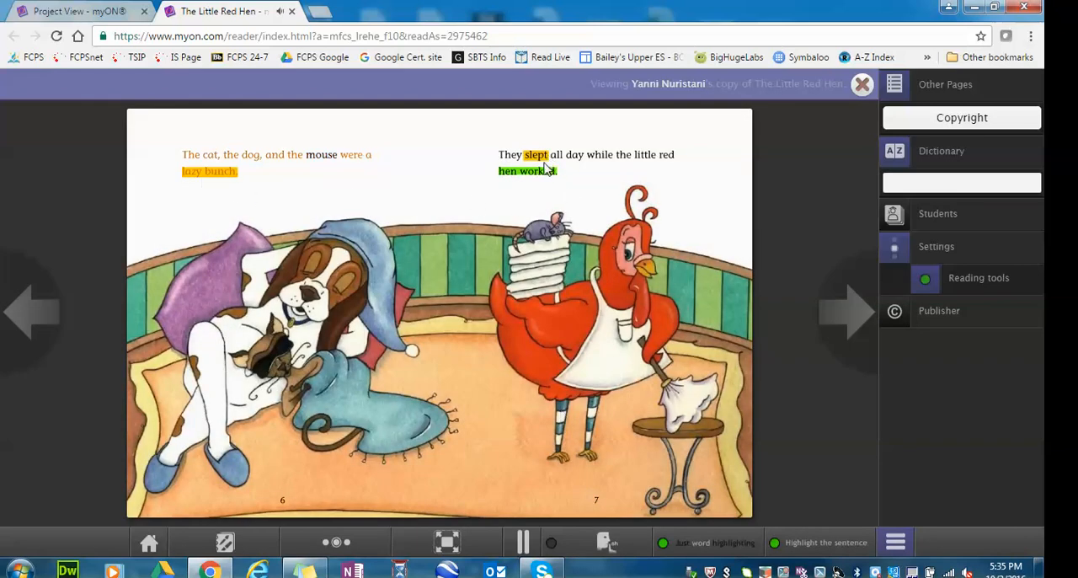
# Show the book's annotation tools, examine the student's pinned notes on the next spread, and return to pages 6 and 7.
pyautogui.click(224, 544)
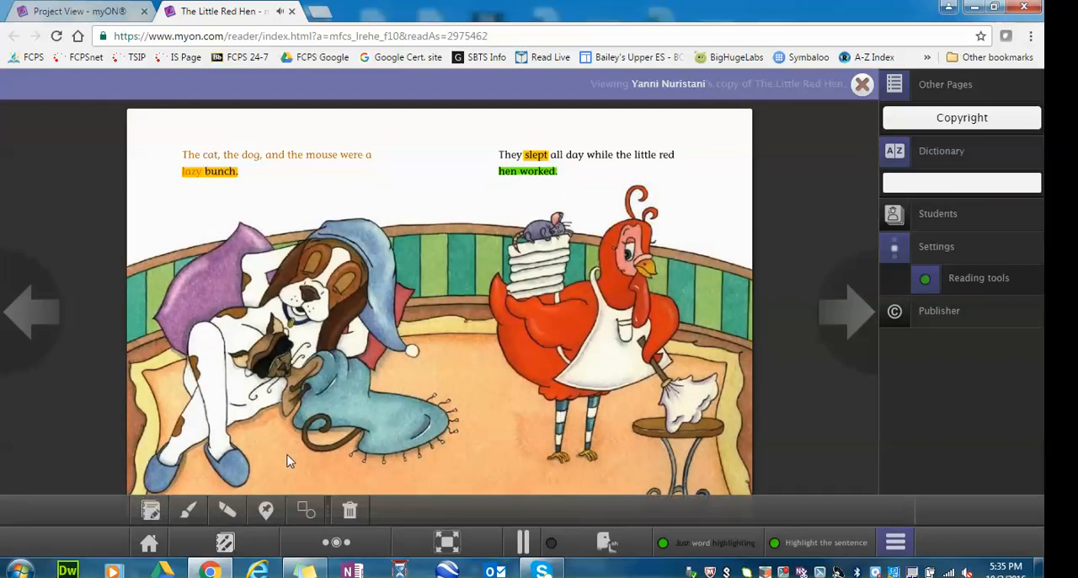
pyautogui.click(855, 318)
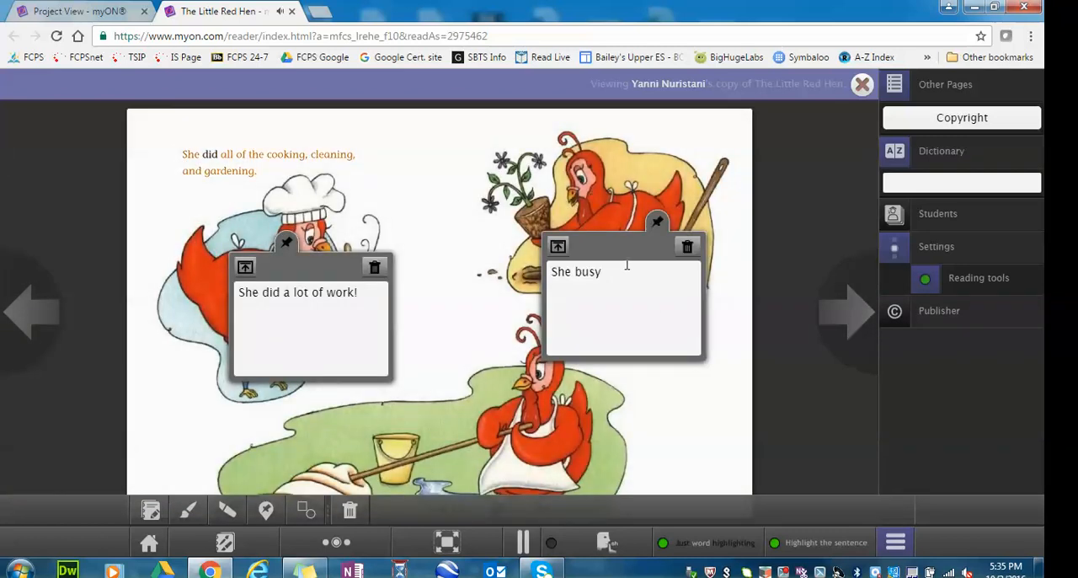
pyautogui.moveTo(623, 267); pyautogui.dragTo(592, 242)
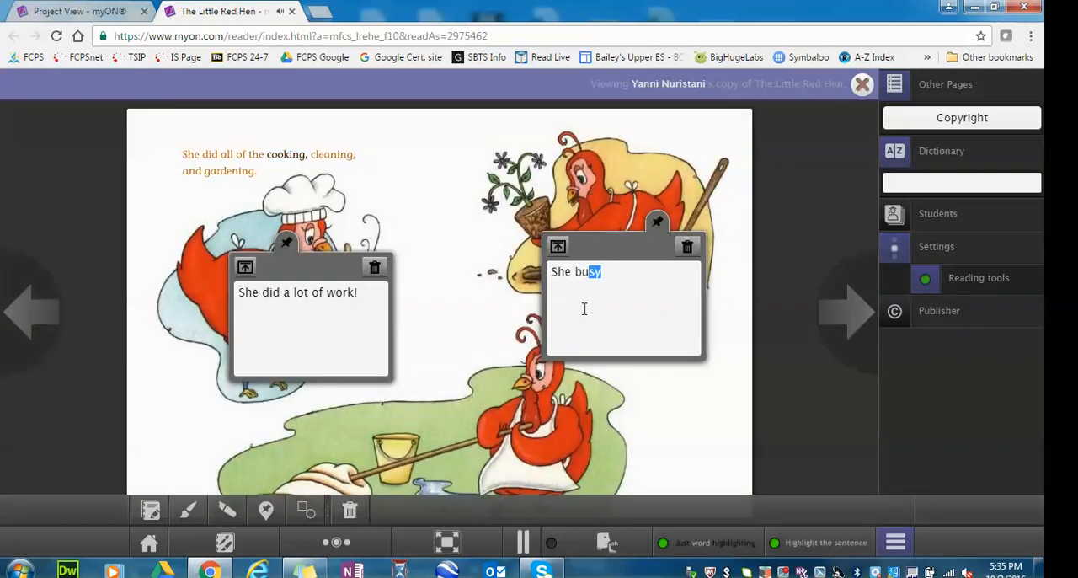
pyautogui.click(49, 306)
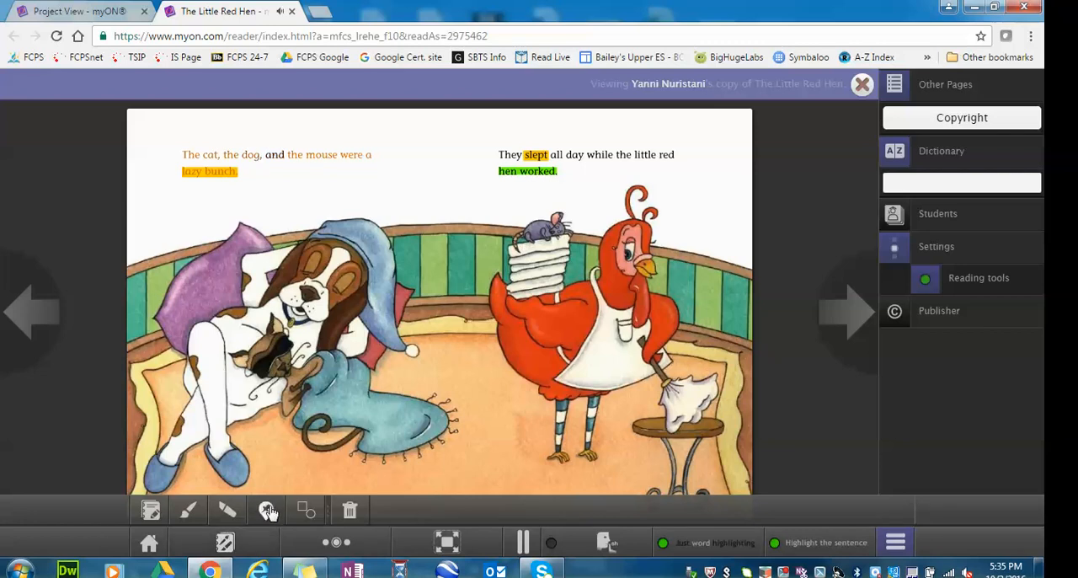
# Try out the pinned note tool on pages 6 and 7 with filler text, collapsing and reopening the note, and delete the trial note.
pyautogui.click(268, 511)
pyautogui.click(419, 245)
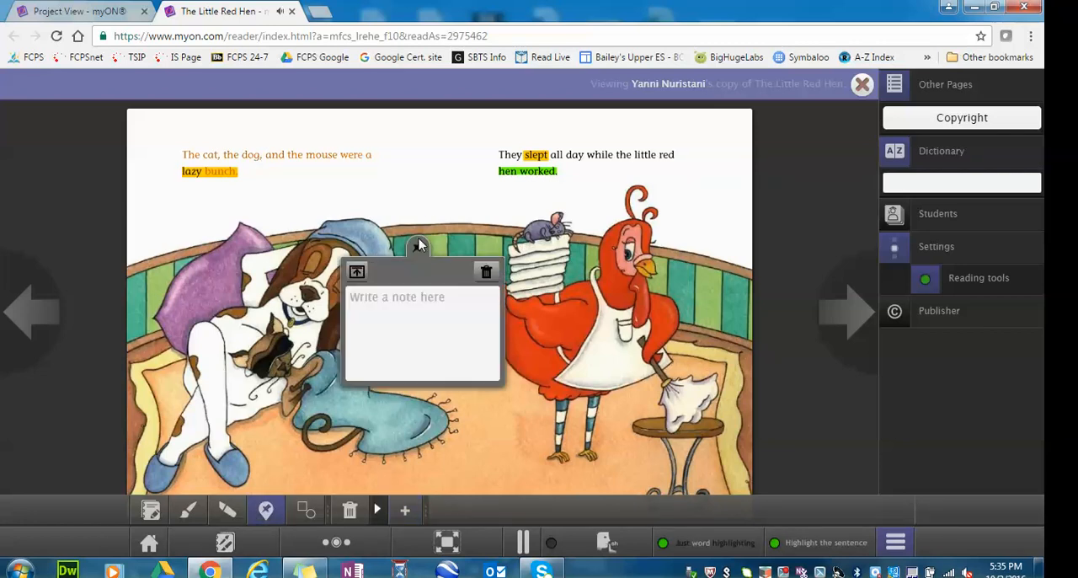
pyautogui.write('ajfdkl')
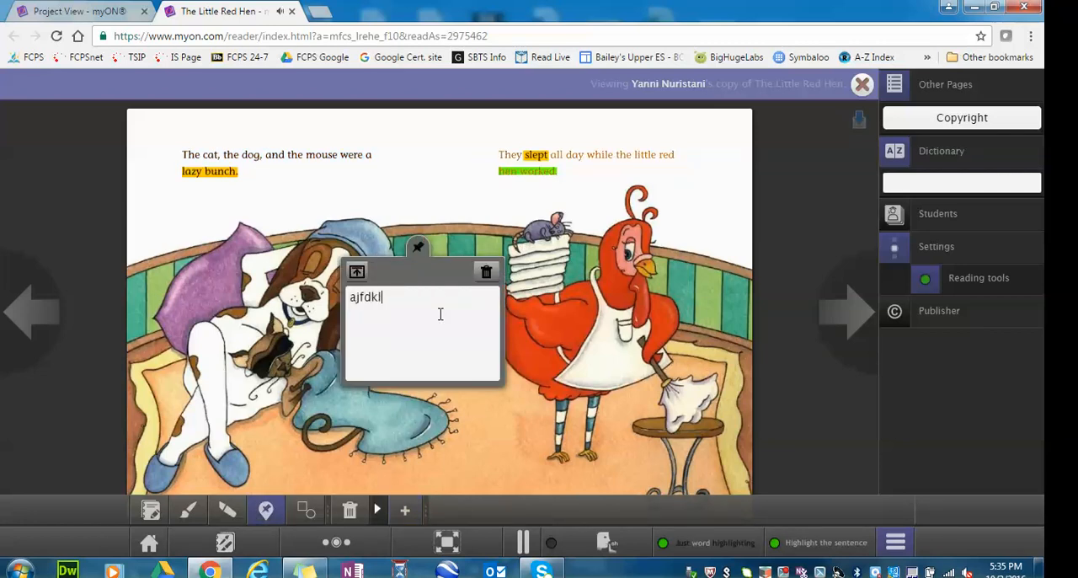
pyautogui.write('jdfflkjlgkjlkjglkjgdldklkdgadj')
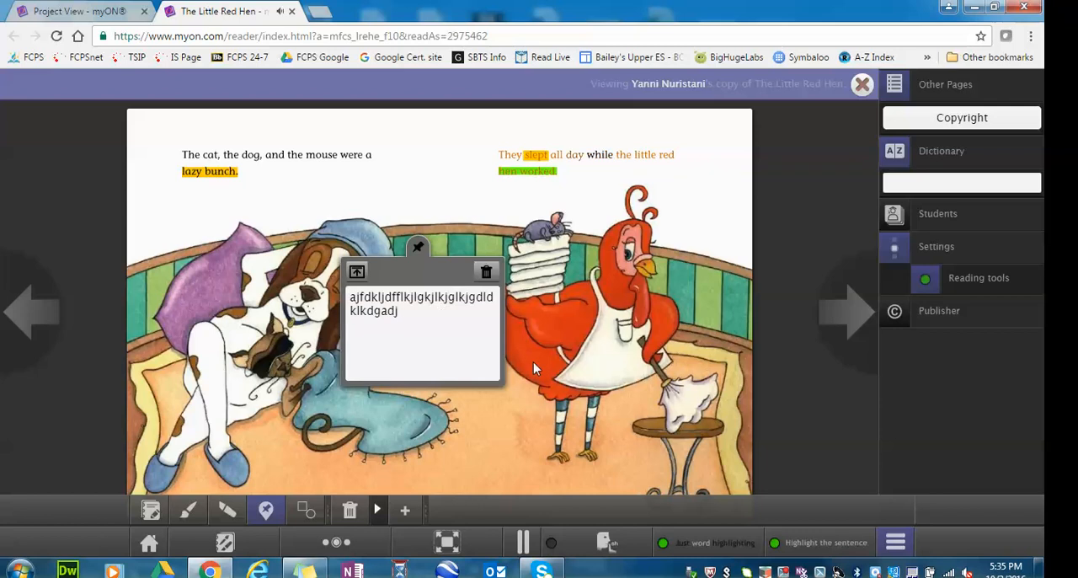
pyautogui.click(358, 274)
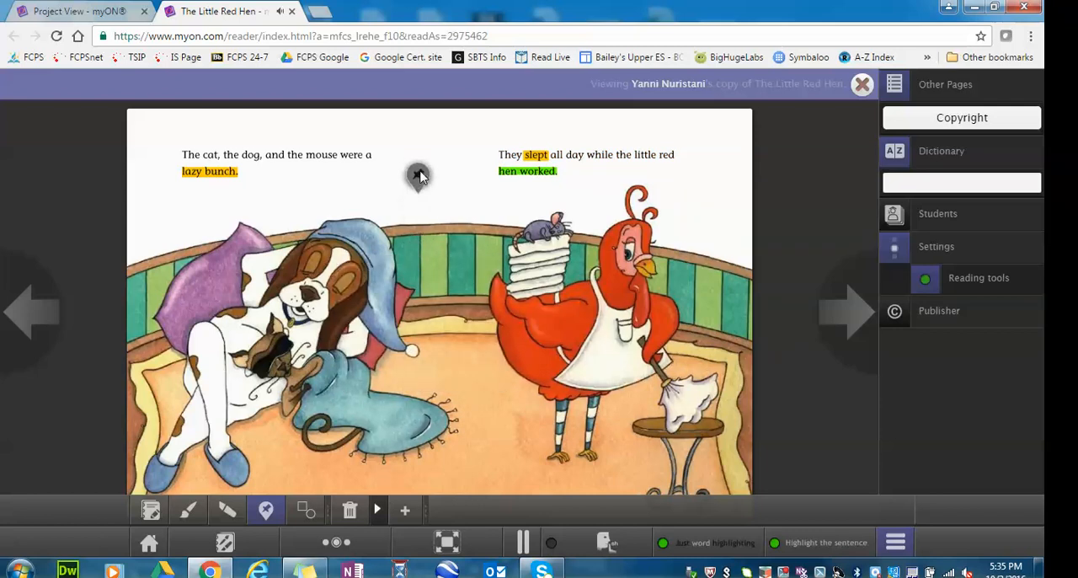
pyautogui.click(416, 170)
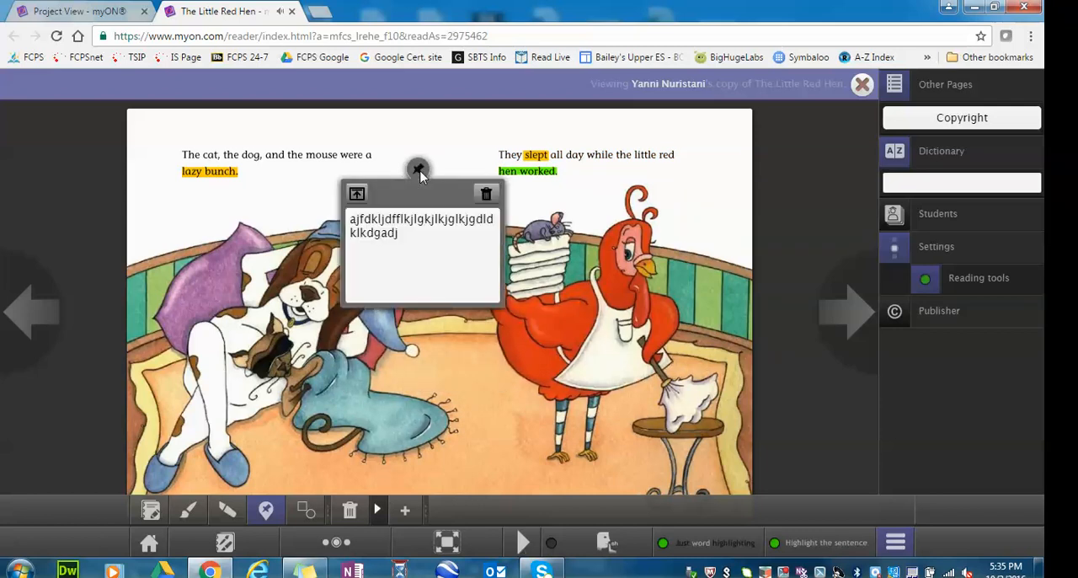
pyautogui.click(489, 195)
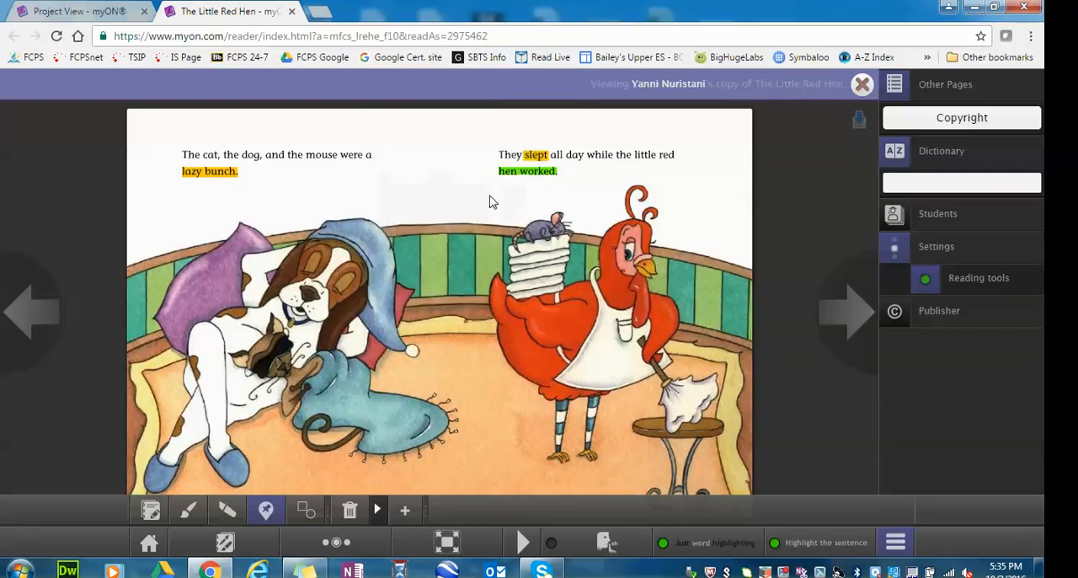
# Exit the student's copy of the book and review that student's Character Traits organizer in the project view, returning to My Projects when done.
pyautogui.click(858, 88)
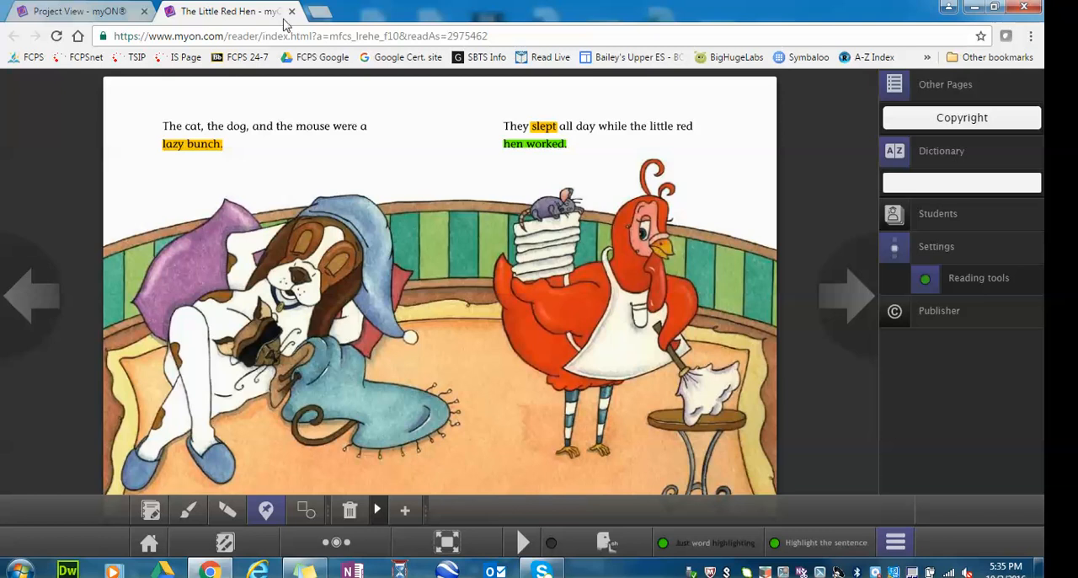
pyautogui.click(115, 12)
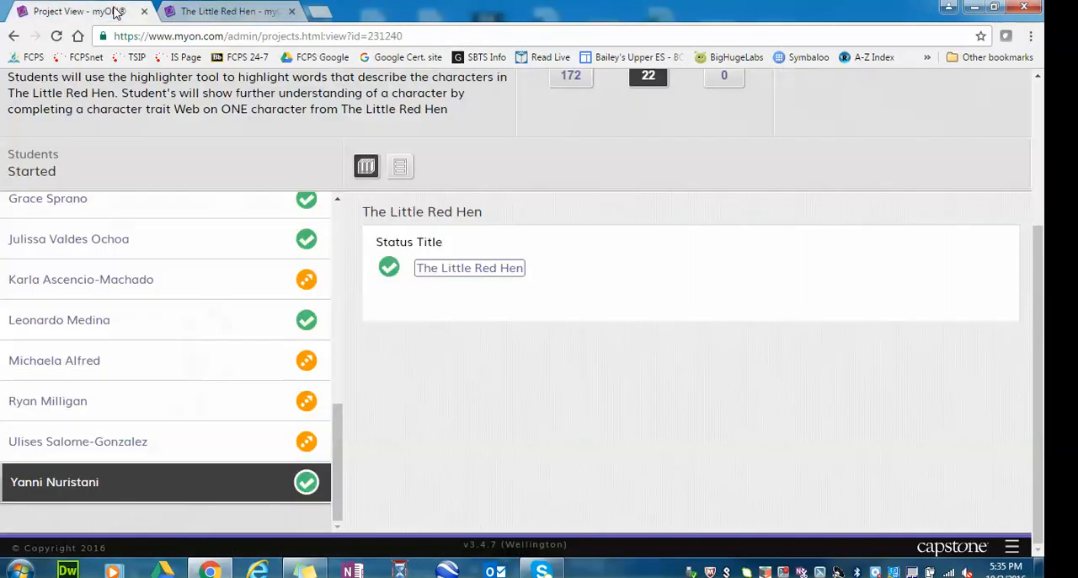
pyautogui.click(401, 168)
pyautogui.scroll(-2, 651, 278)
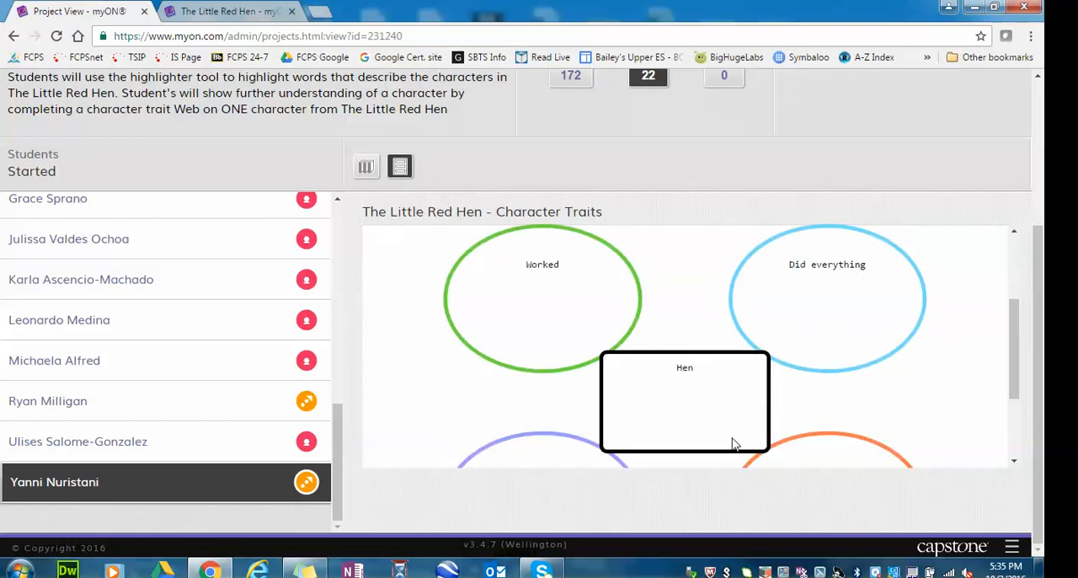
pyautogui.scroll(-1, 710, 391)
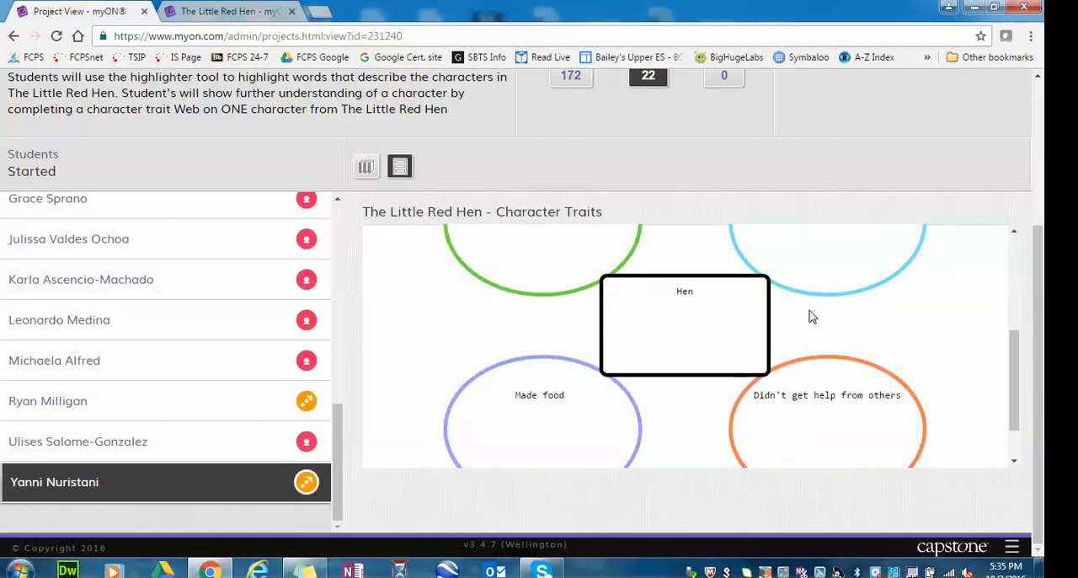
pyautogui.scroll(3, 809, 312)
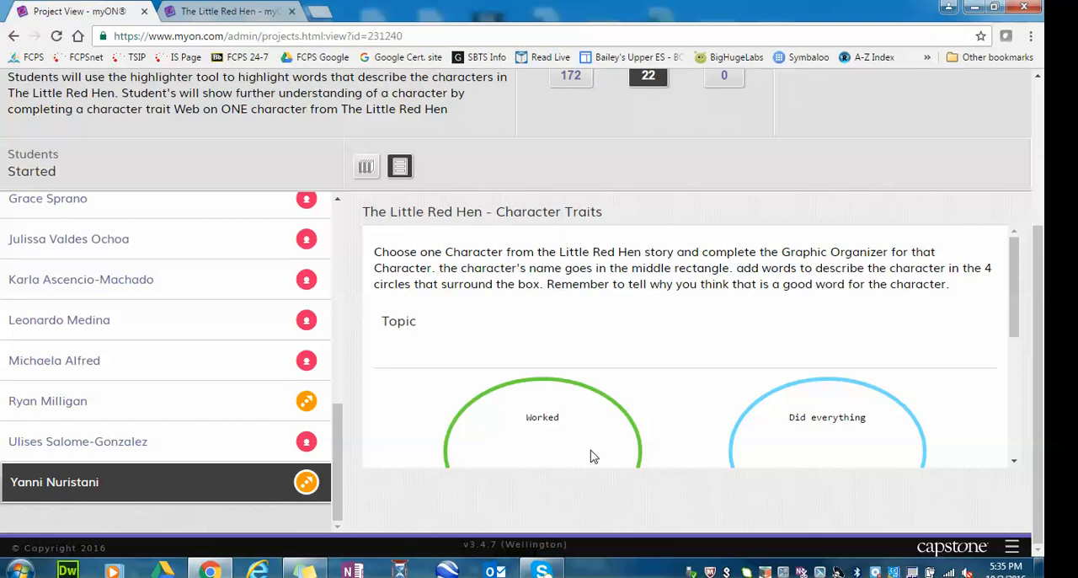
pyautogui.scroll(-4, 591, 456)
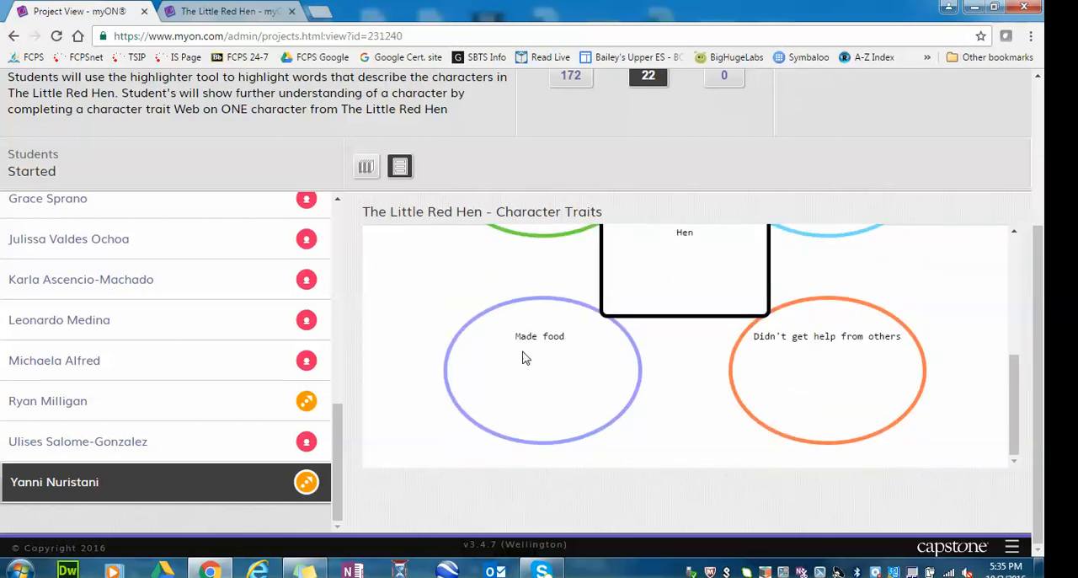
pyautogui.scroll(1, 303, 219)
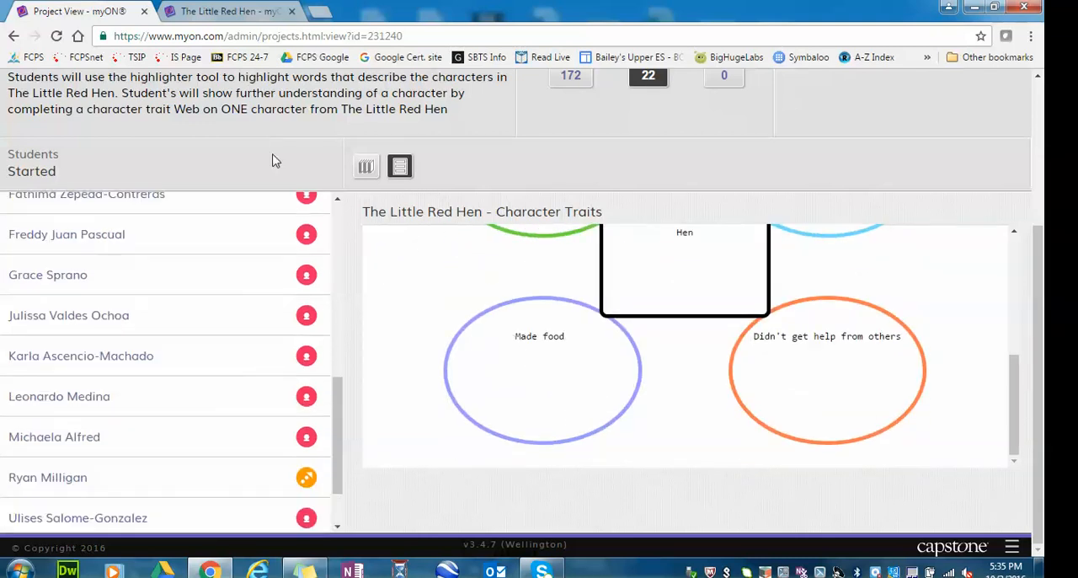
pyautogui.click(12, 37)
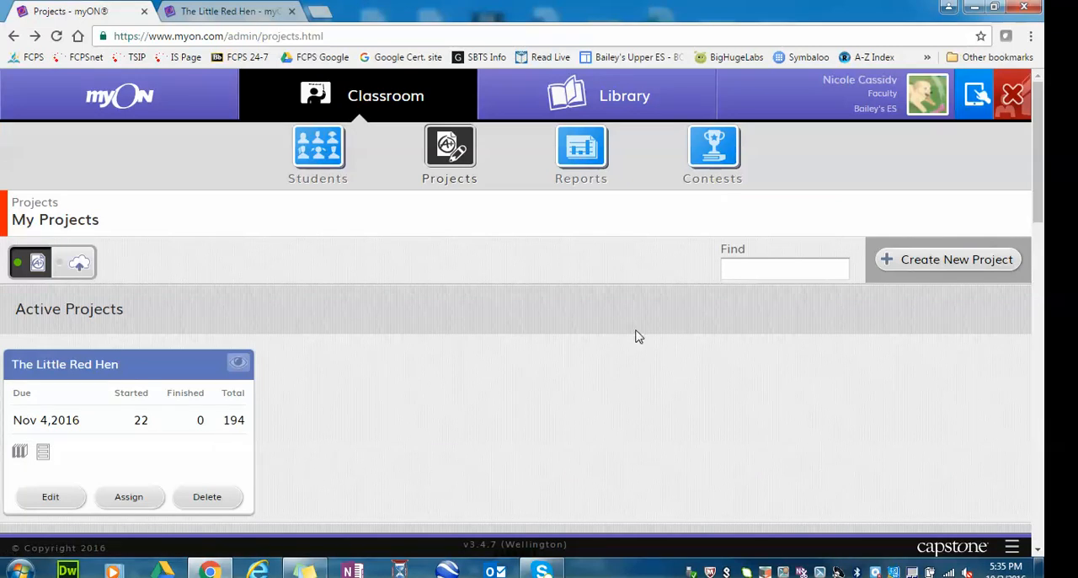
# Run the Reading Tools faculty report by student and download the results.
pyautogui.scroll(-1, 638, 334)
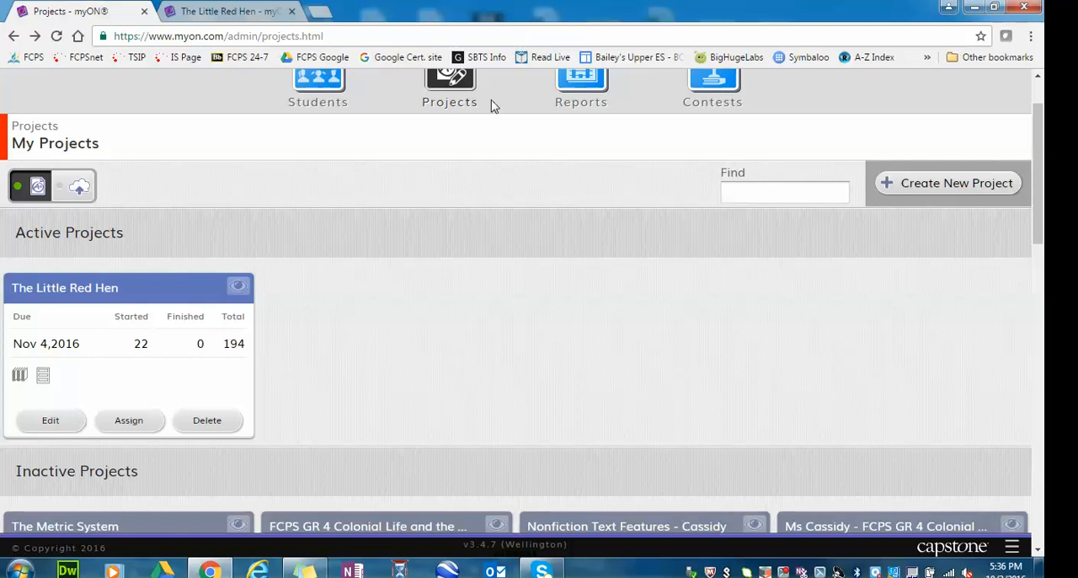
pyautogui.click(578, 91)
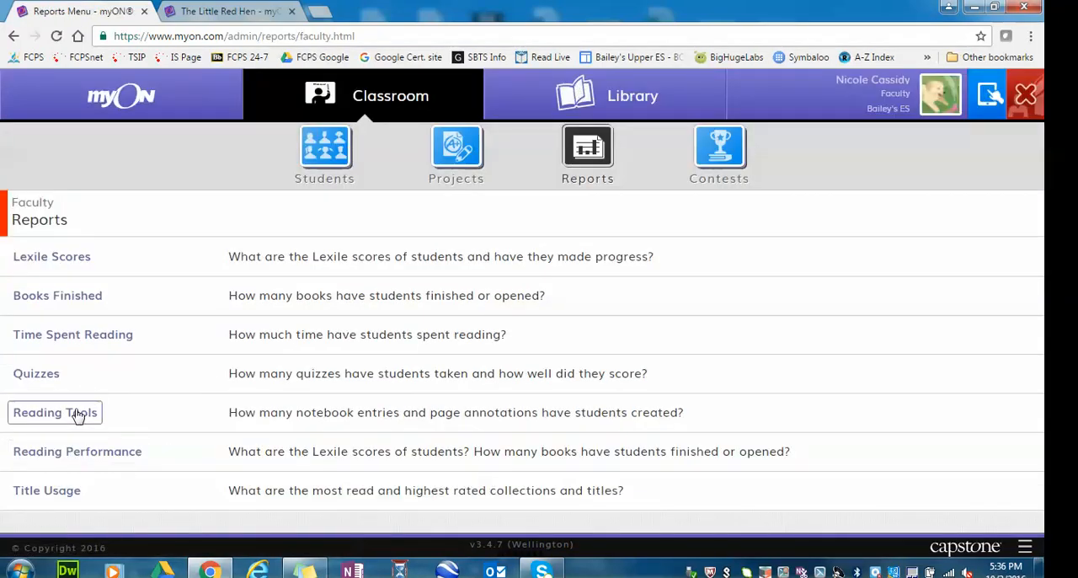
pyautogui.click(77, 417)
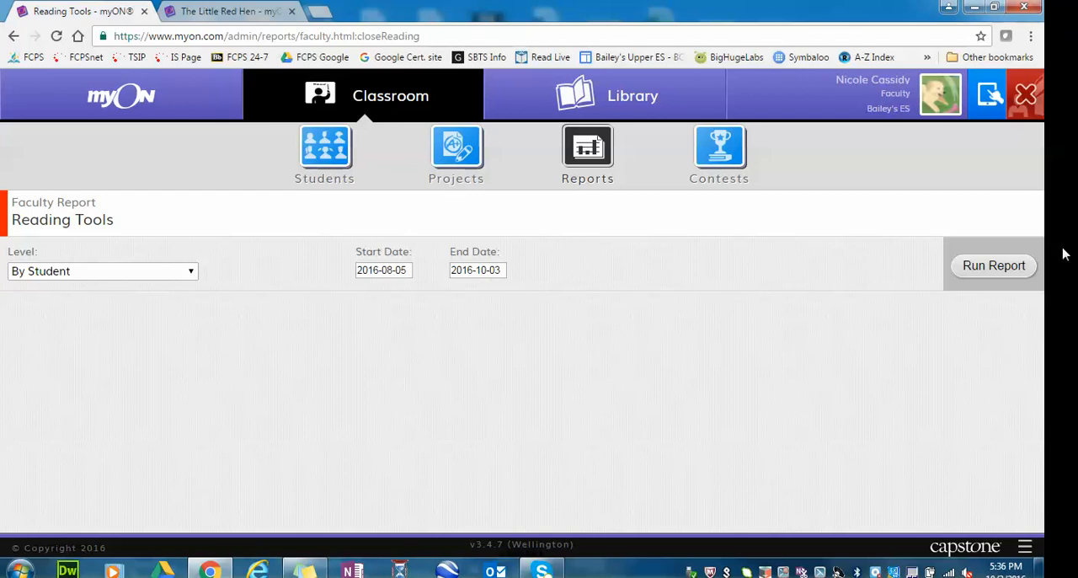
pyautogui.click(963, 276)
pyautogui.scroll(-8, 843, 326)
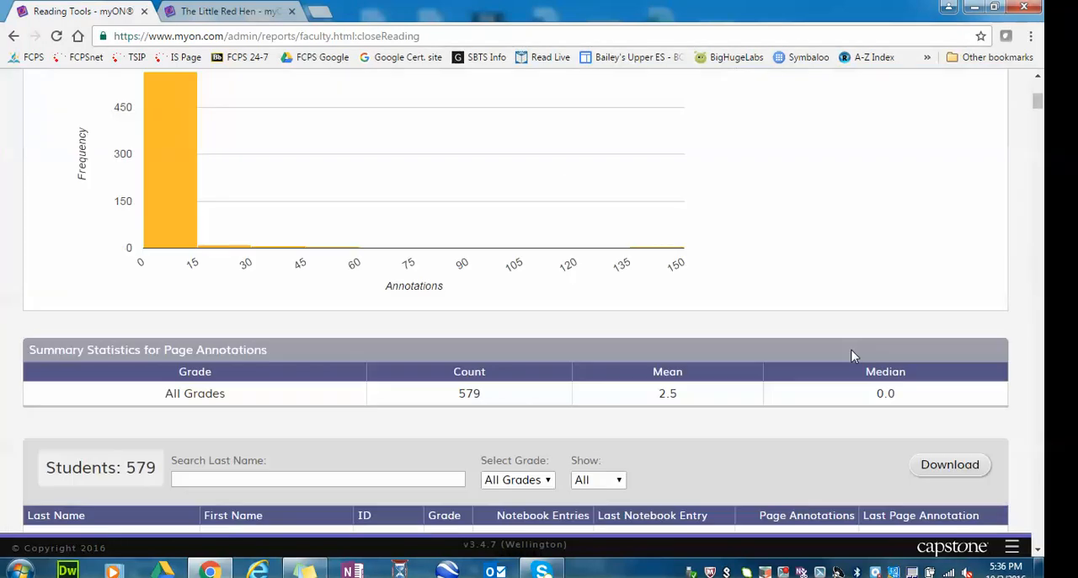
pyautogui.click(950, 238)
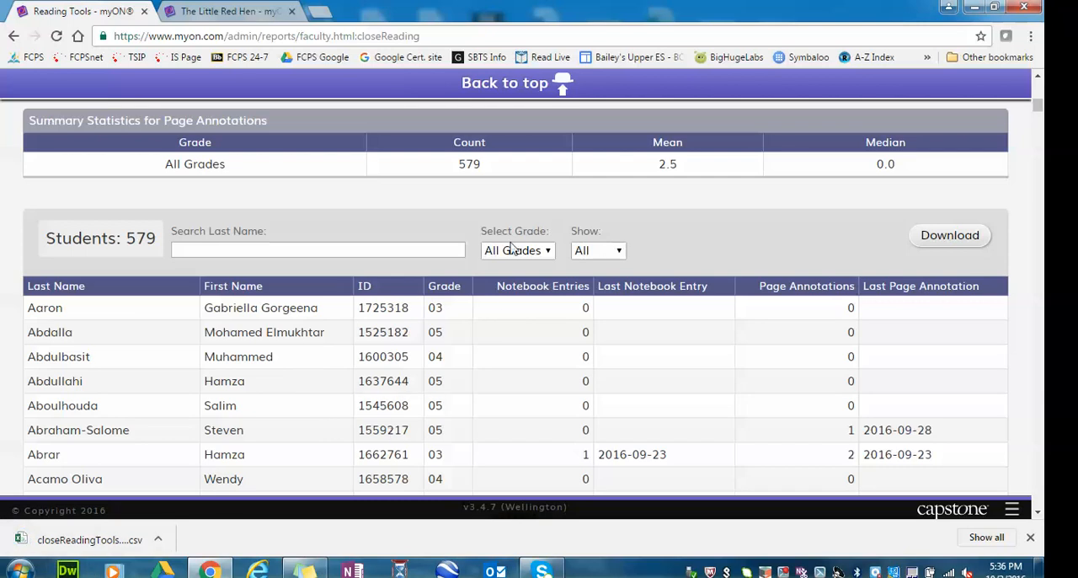
# Leave the report and return to My Projects to look over the active and inactive projects.
pyautogui.click(13, 37)
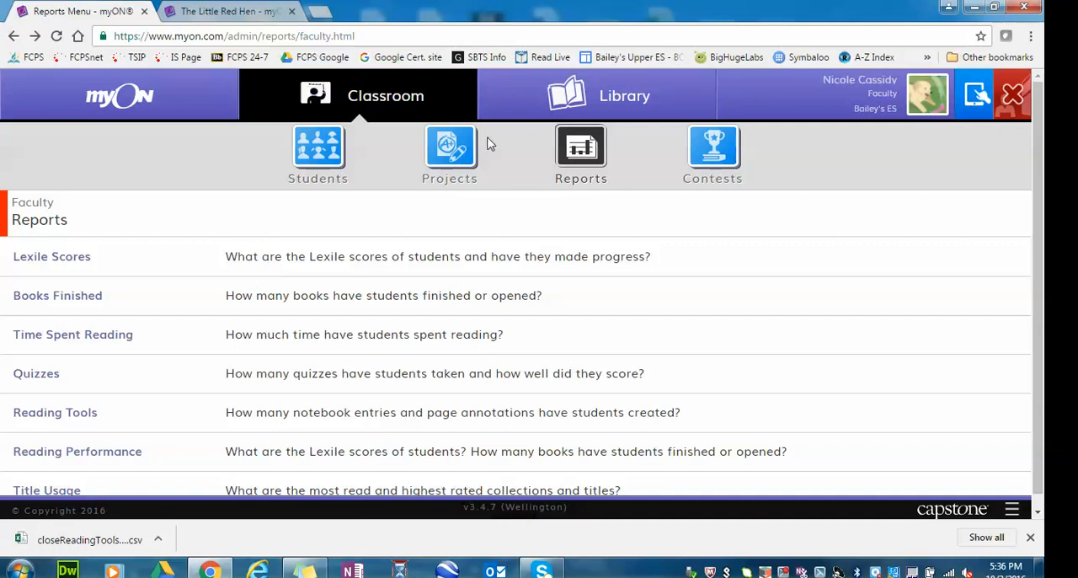
pyautogui.click(443, 156)
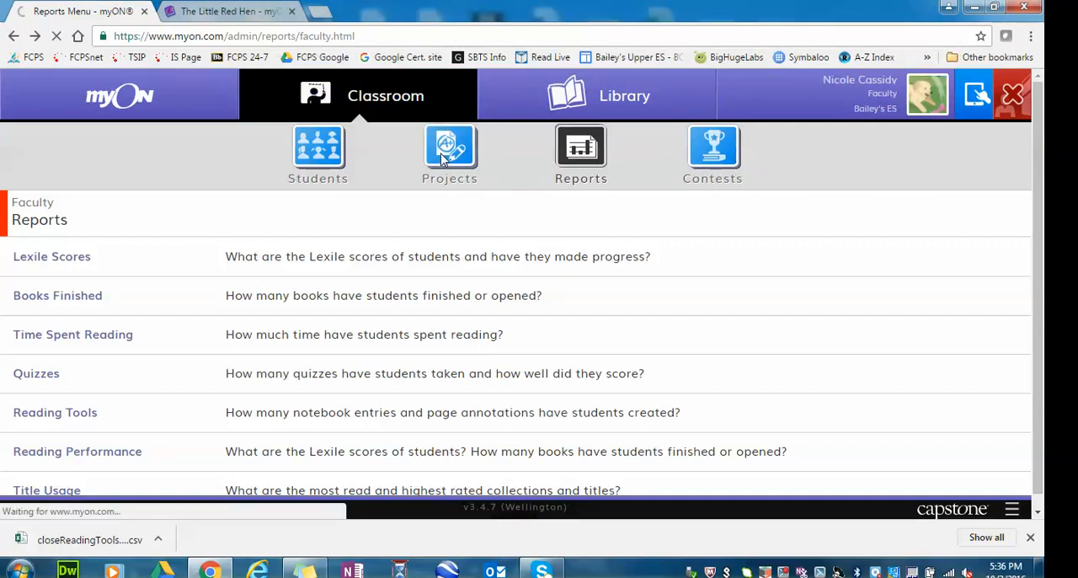
pyautogui.scroll(-2, 425, 302)
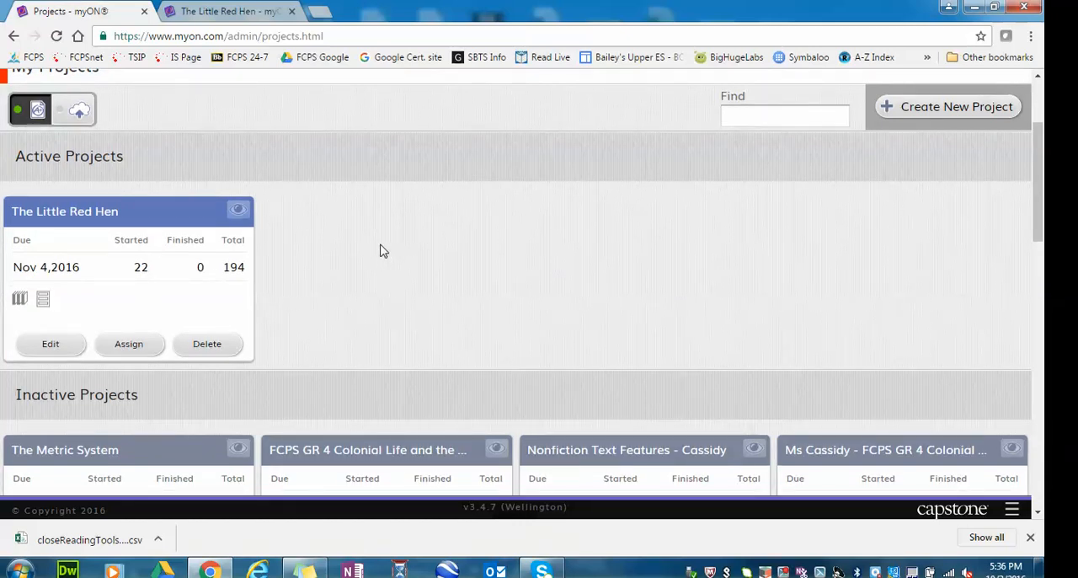
pyautogui.scroll(2, 381, 299)
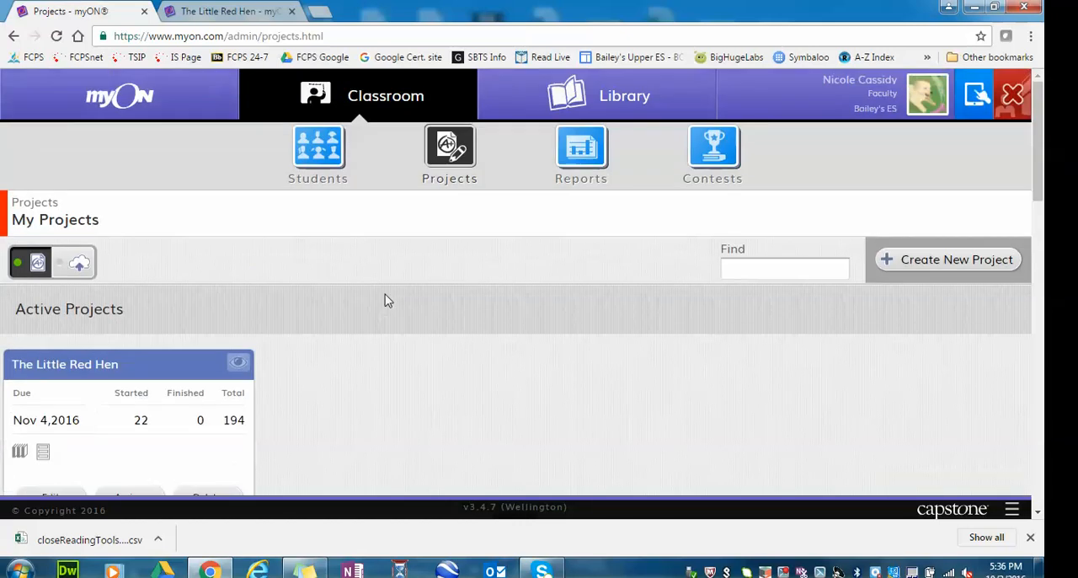
pyautogui.scroll(-4, 611, 392)
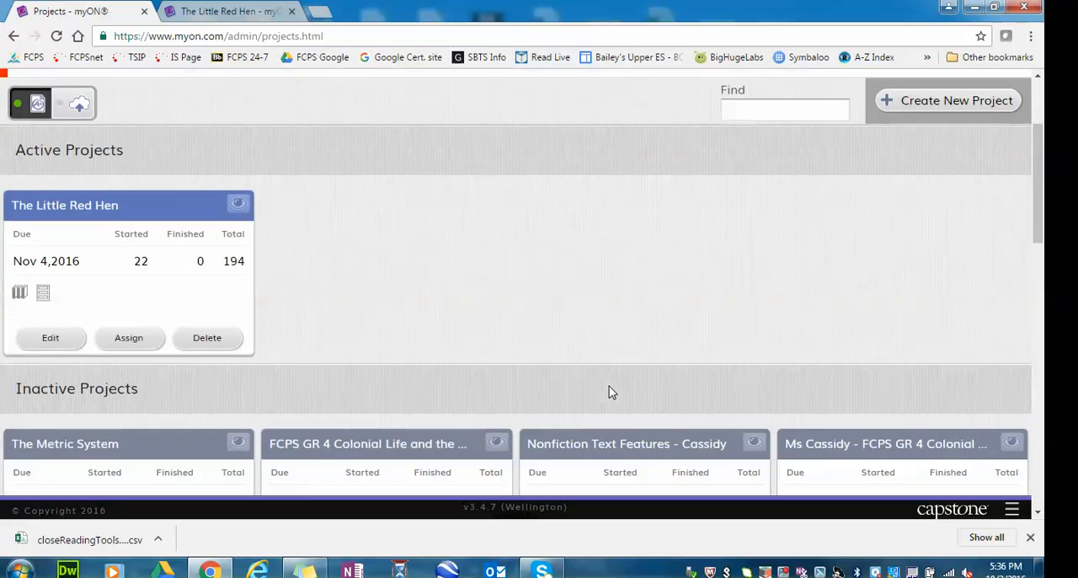